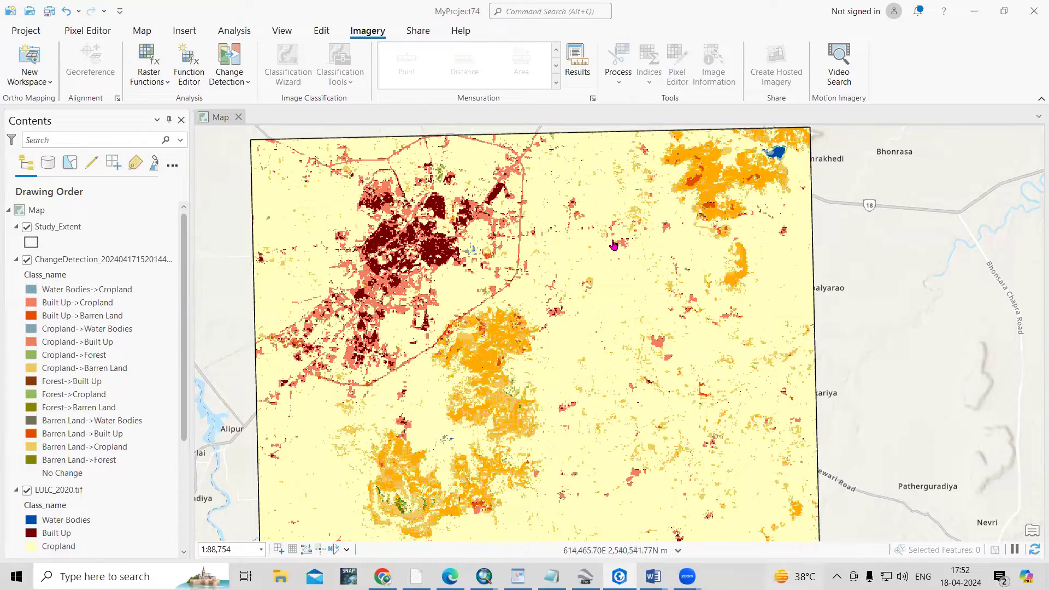
# Hide the ChangeDetection layer in Contents.
pyautogui.scroll(2, 614, 245)
pyautogui.scroll(-2, 551, 263)
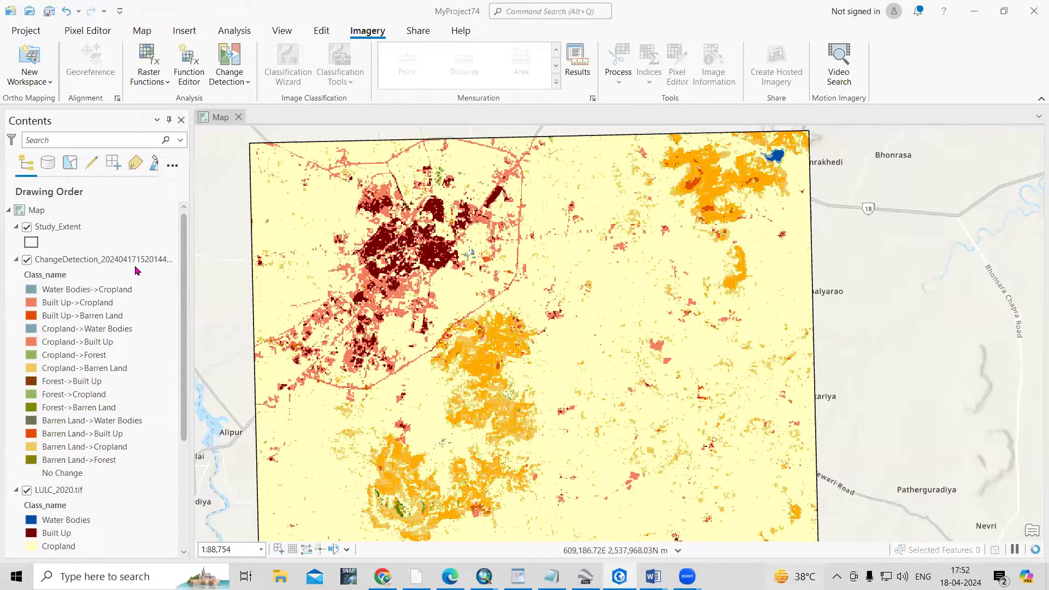
pyautogui.click(38, 258)
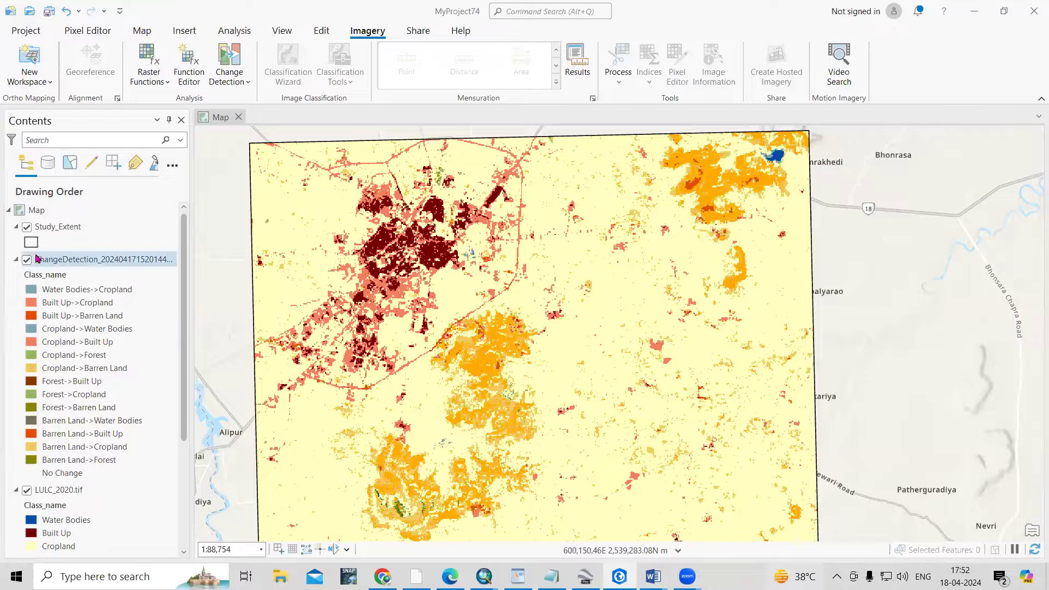
pyautogui.click(28, 260)
# Switch LULC_2020.tif off and back on to compare the 2000 and 2020 classes.
pyautogui.scroll(-5, 112, 262)
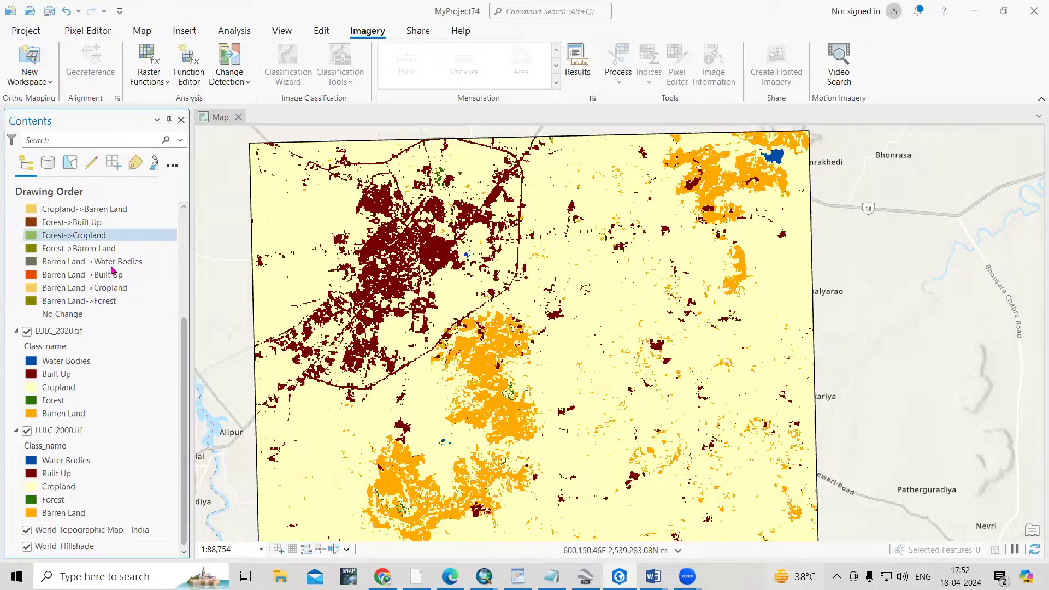
pyautogui.click(29, 333)
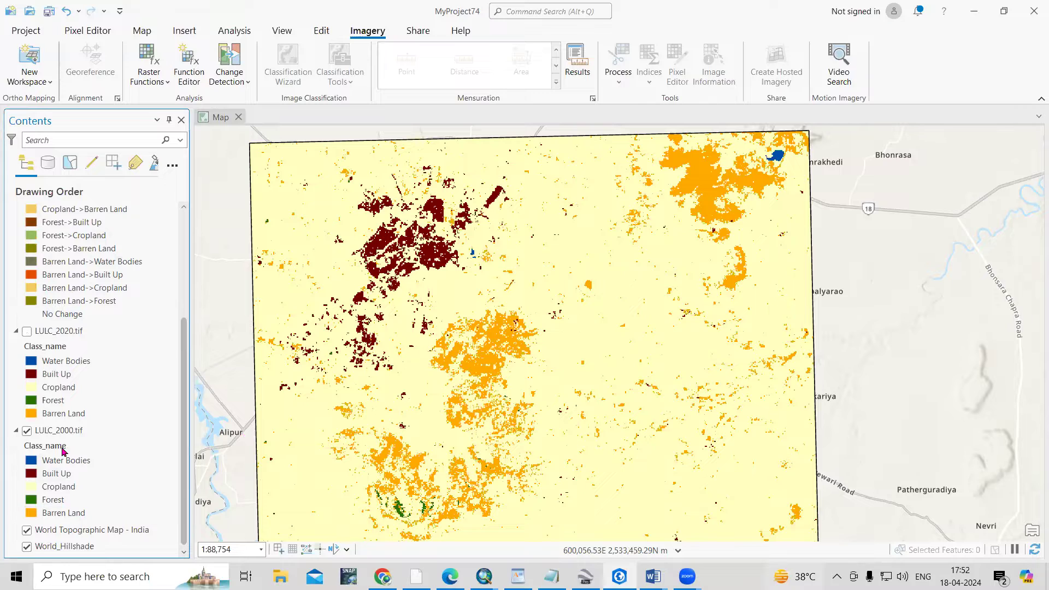
pyautogui.click(26, 331)
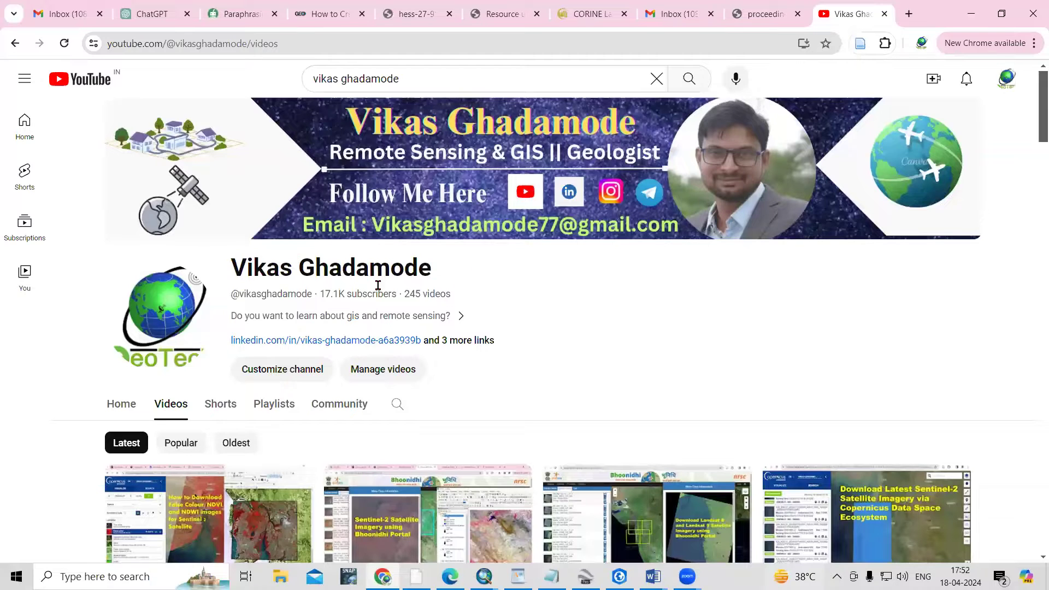
# Browse the YouTube channel's video list, then minimize Chrome to return to ArcGIS Pro.
pyautogui.scroll(-10, 494, 368)
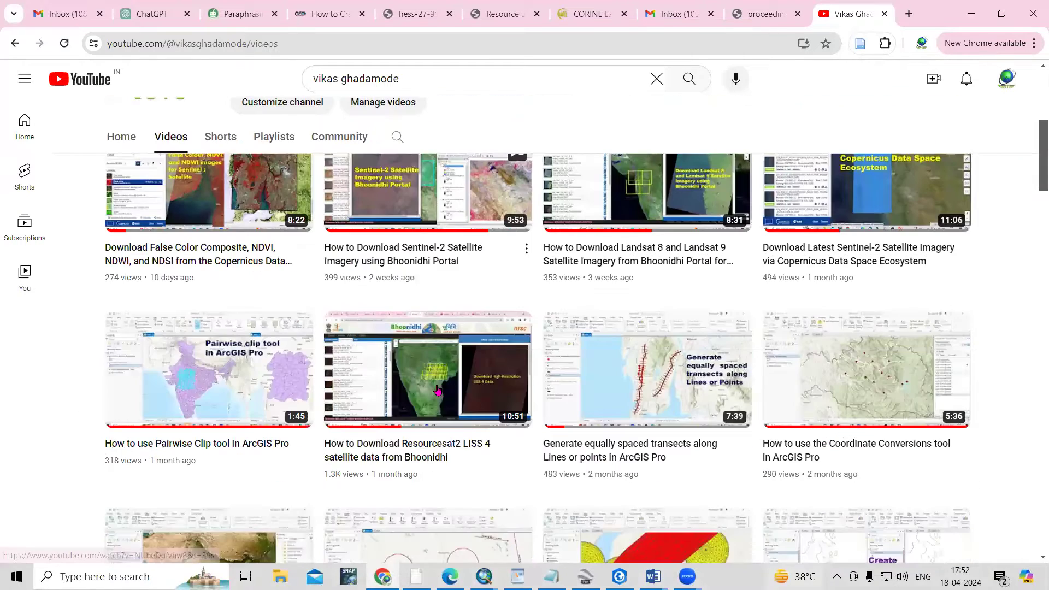
pyautogui.scroll(-8, 437, 385)
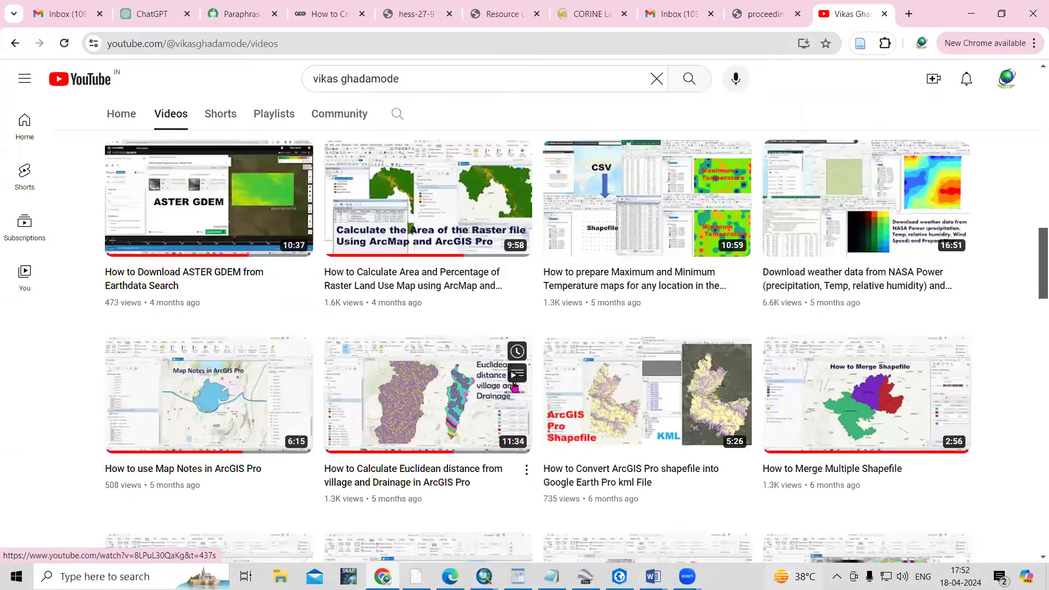
pyautogui.scroll(-8, 513, 386)
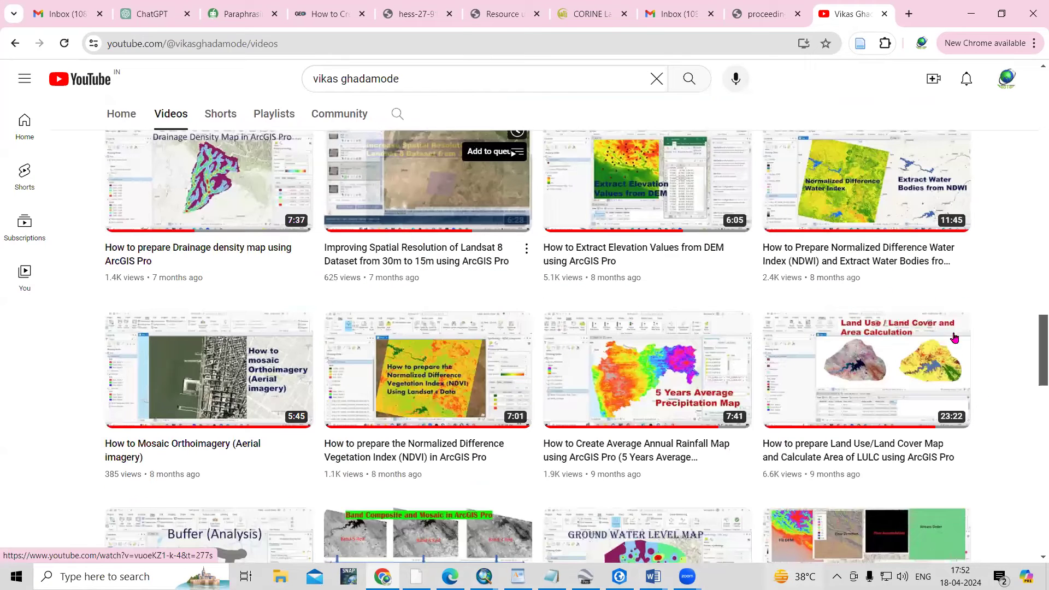
pyautogui.scroll(-1, 939, 305)
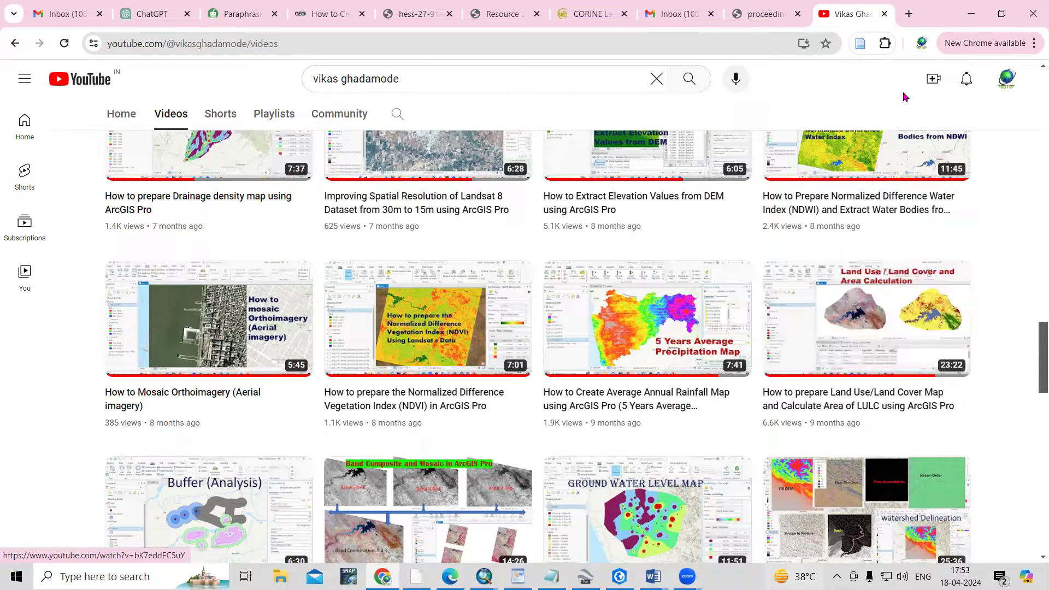
pyautogui.click(969, 13)
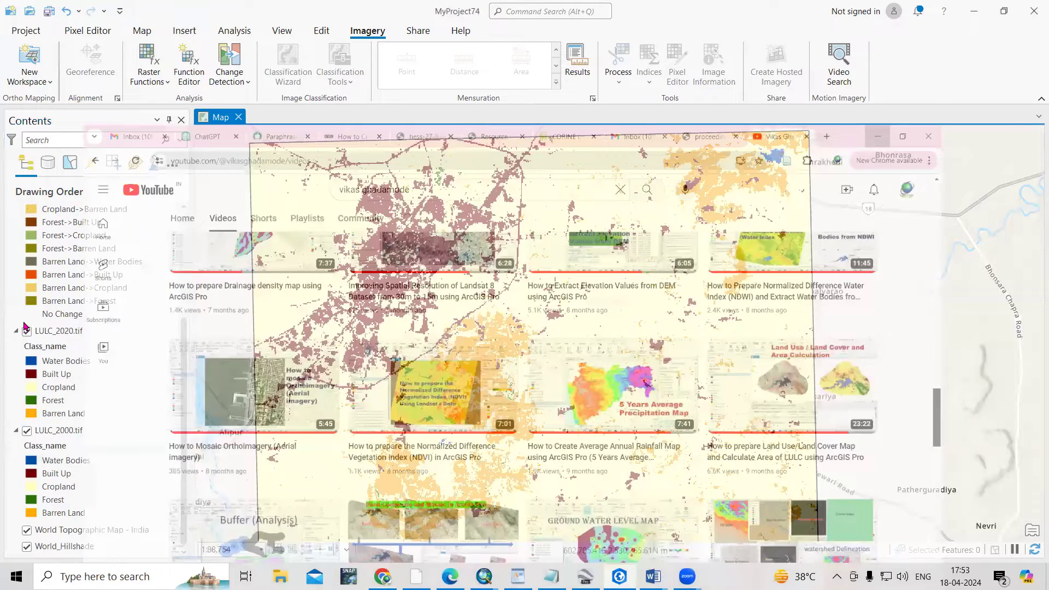
# Select and hide the ChangeDetection layer.
pyautogui.scroll(4, 25, 328)
pyautogui.click(93, 261)
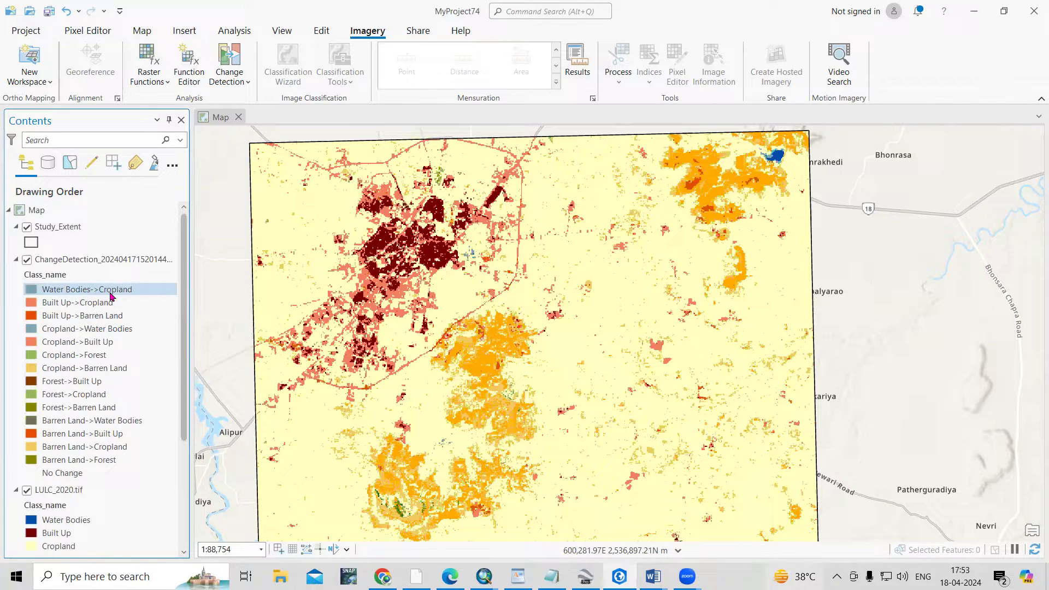
pyautogui.click(28, 261)
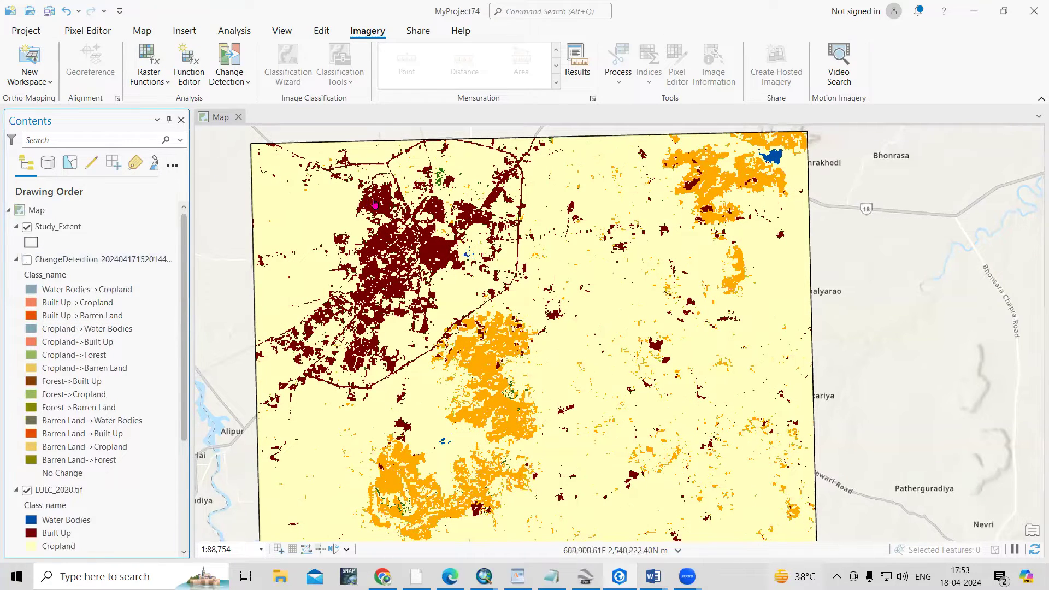
# Select LULC_2020.tif in Contents, zoom out over the study area, and bring up Pixel Editor.
pyautogui.scroll(-2, 482, 245)
pyautogui.scroll(-4, 119, 425)
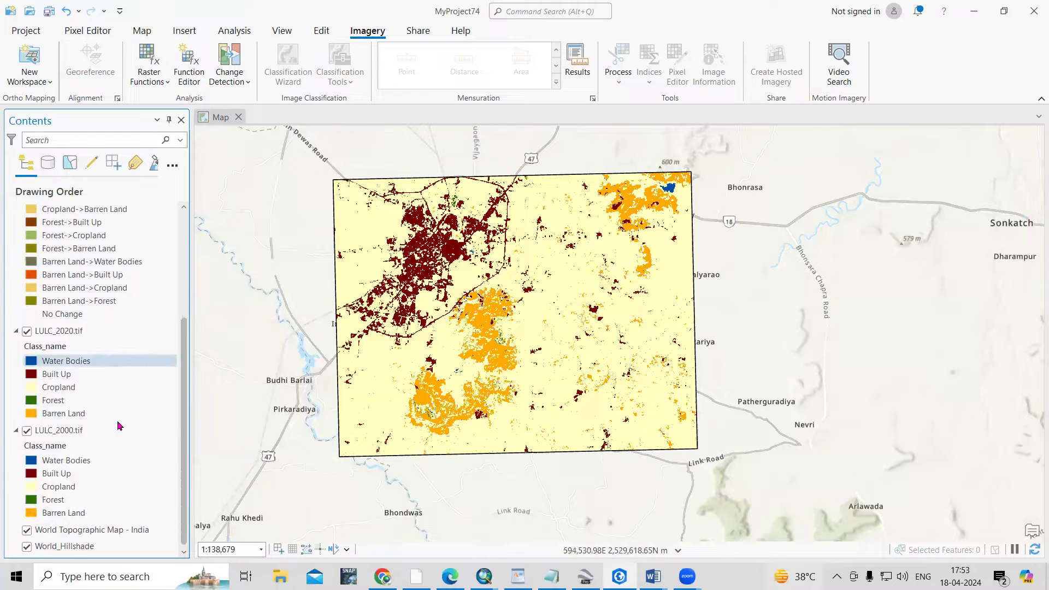
pyautogui.click(110, 431)
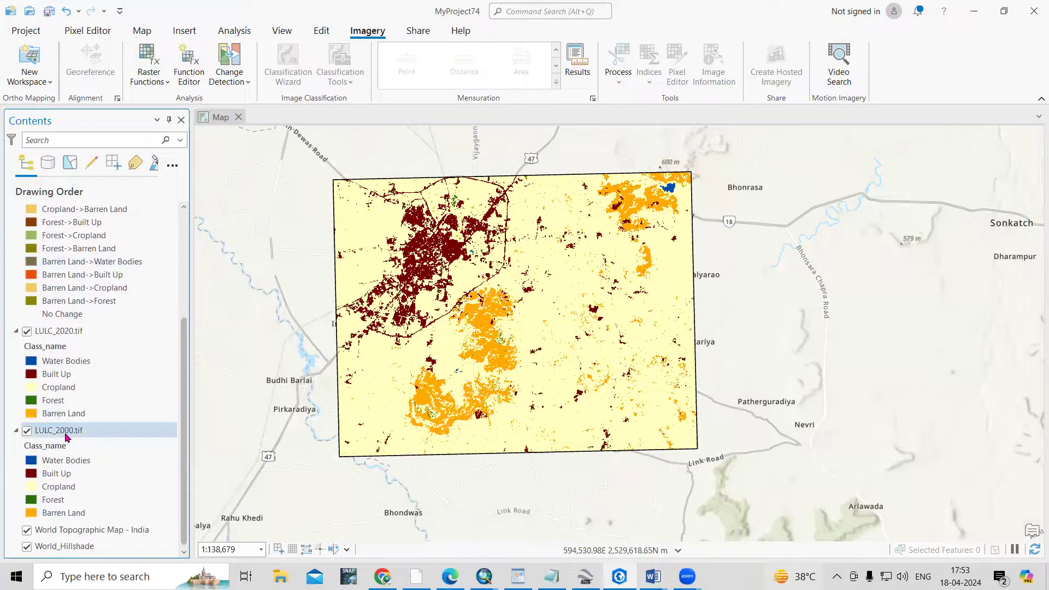
pyautogui.click(77, 331)
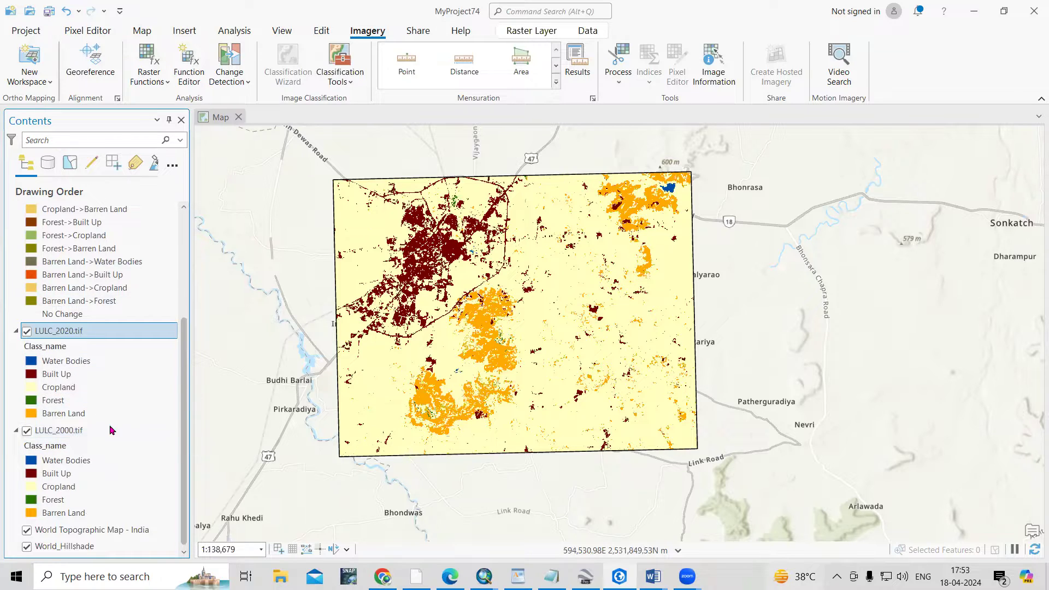
pyautogui.scroll(1, 103, 439)
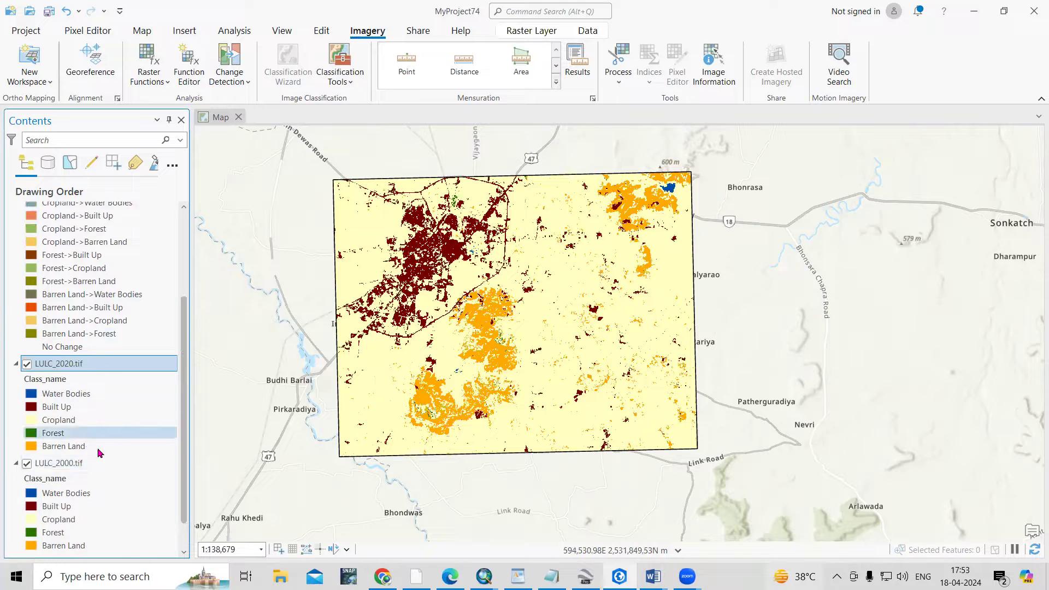
pyautogui.scroll(-1, 101, 439)
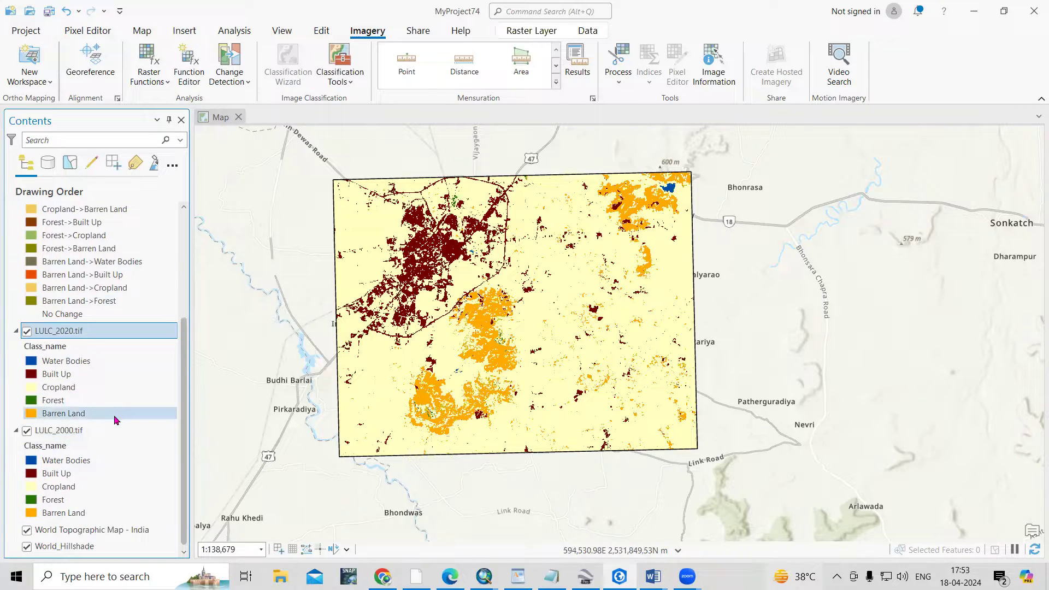
pyautogui.scroll(4, 116, 420)
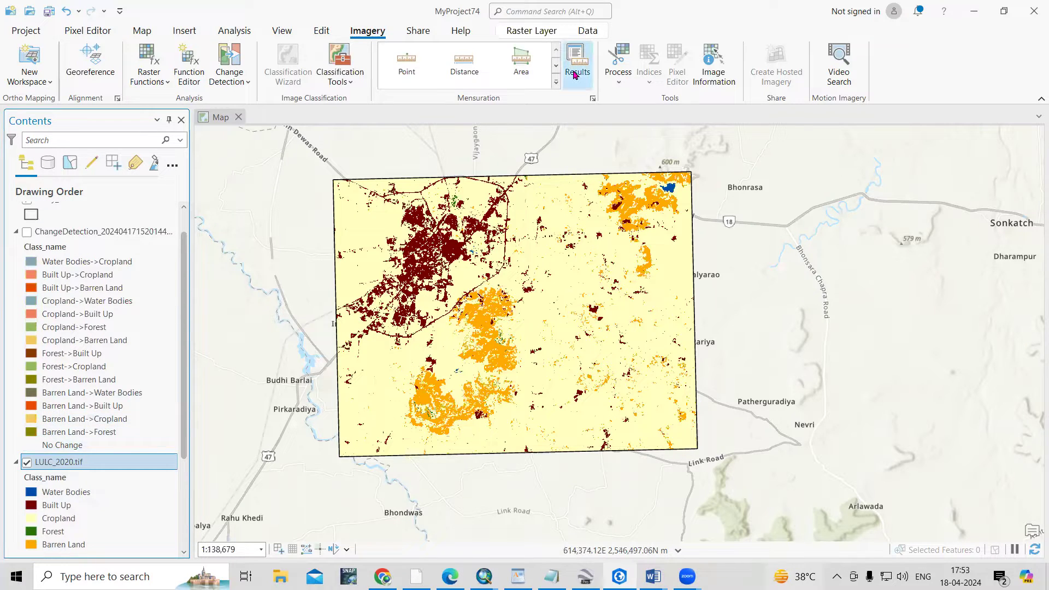
pyautogui.click(87, 30)
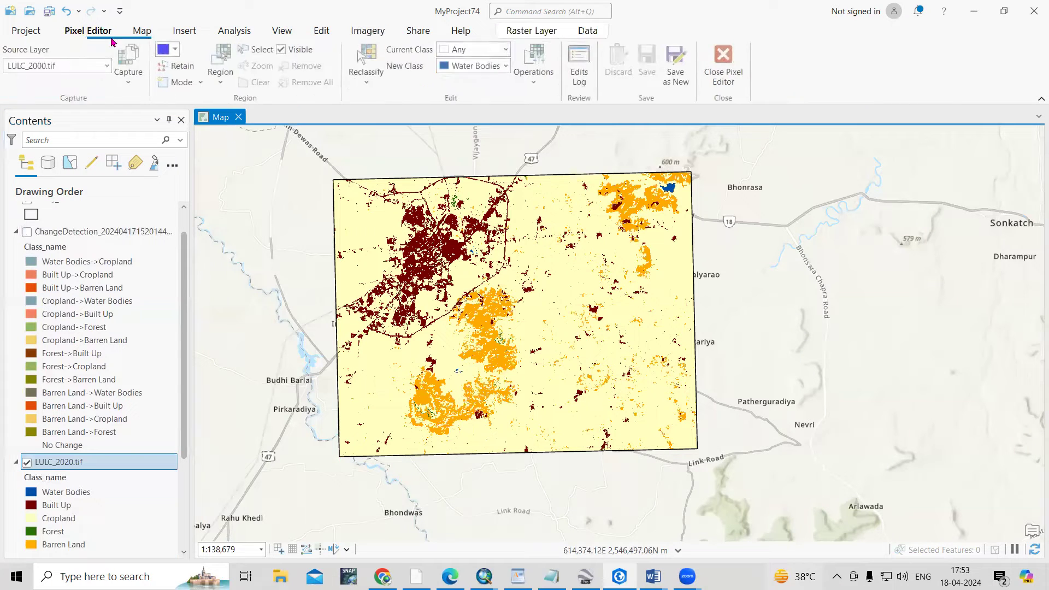
# Launch the Change Detection Wizard from the Imagery tab's Change Detection menu.
pyautogui.click(369, 33)
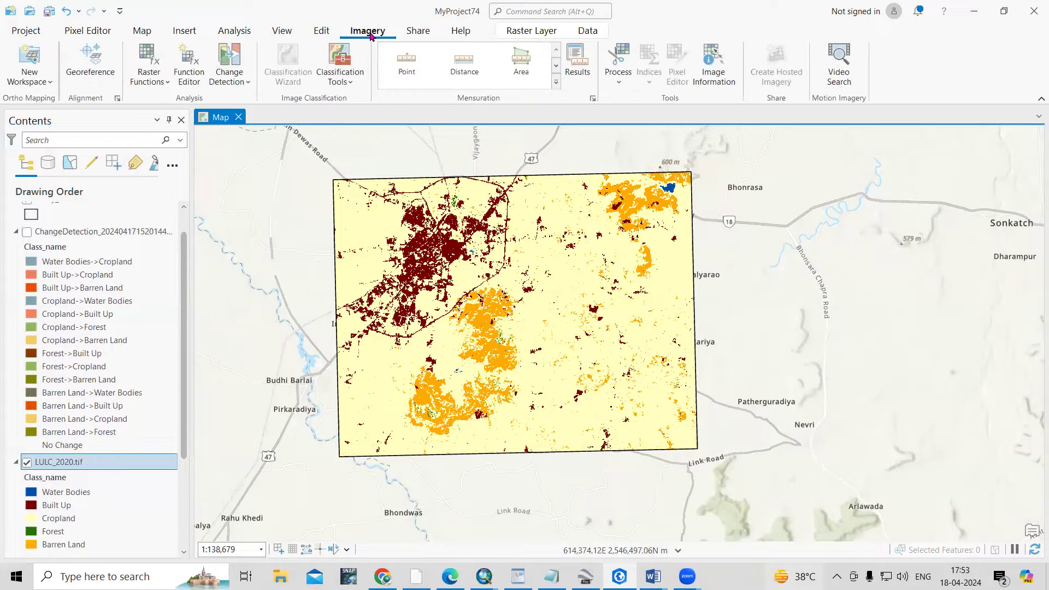
pyautogui.click(225, 83)
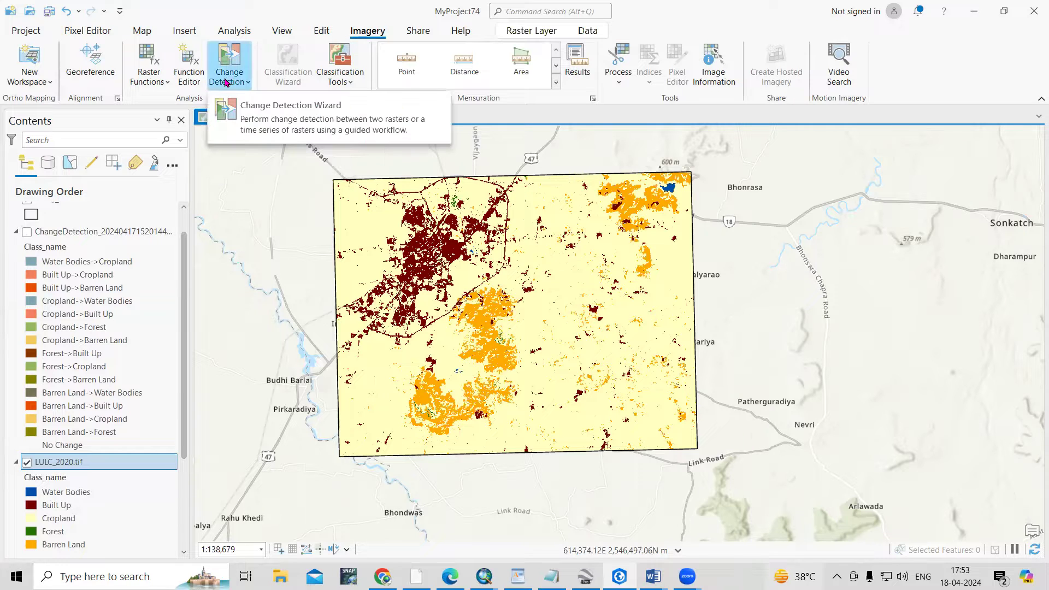
pyautogui.click(300, 126)
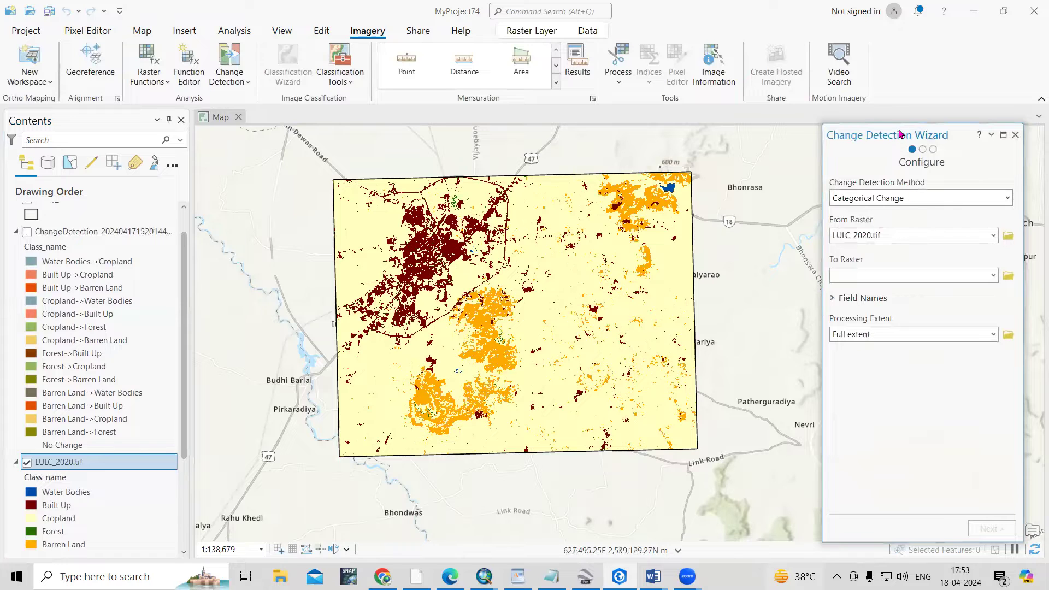
# Set the wizard to Categorical Change with LULC_2000.tif as the From Raster.
pyautogui.moveTo(901, 134); pyautogui.dragTo(922, 130)
pyautogui.click(1030, 194)
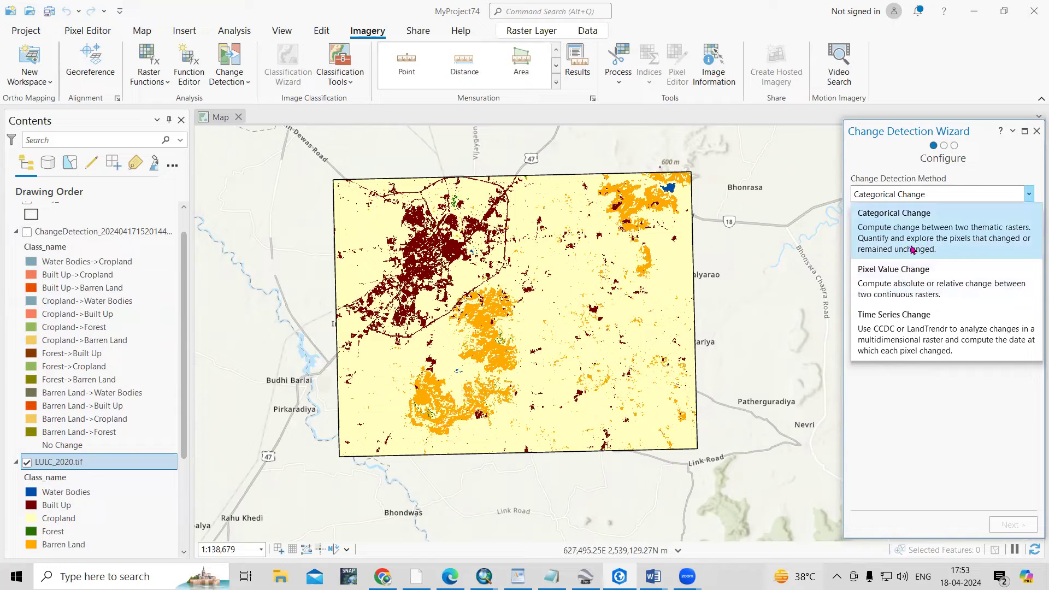
pyautogui.click(931, 250)
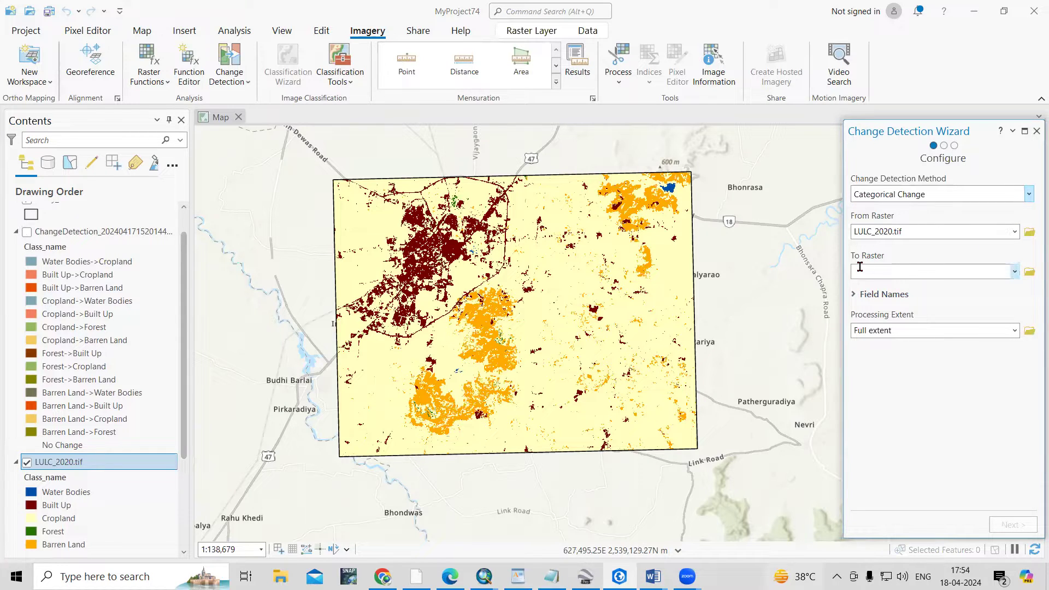
pyautogui.click(1014, 233)
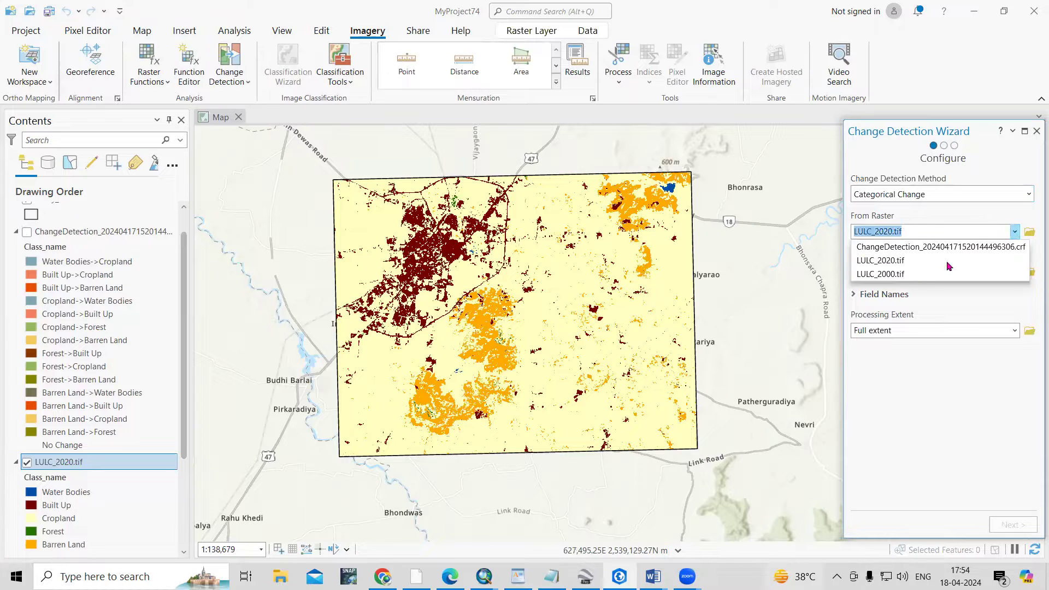
pyautogui.click(913, 276)
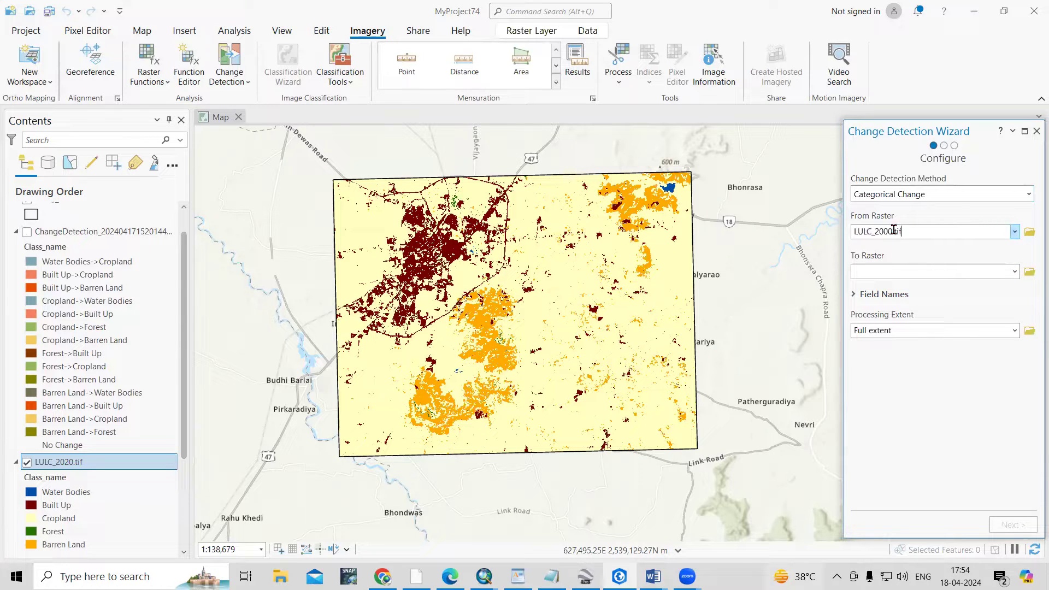
# Set LULC_2020.tif as the To Raster with Full extent processing, and continue.
pyautogui.click(1017, 274)
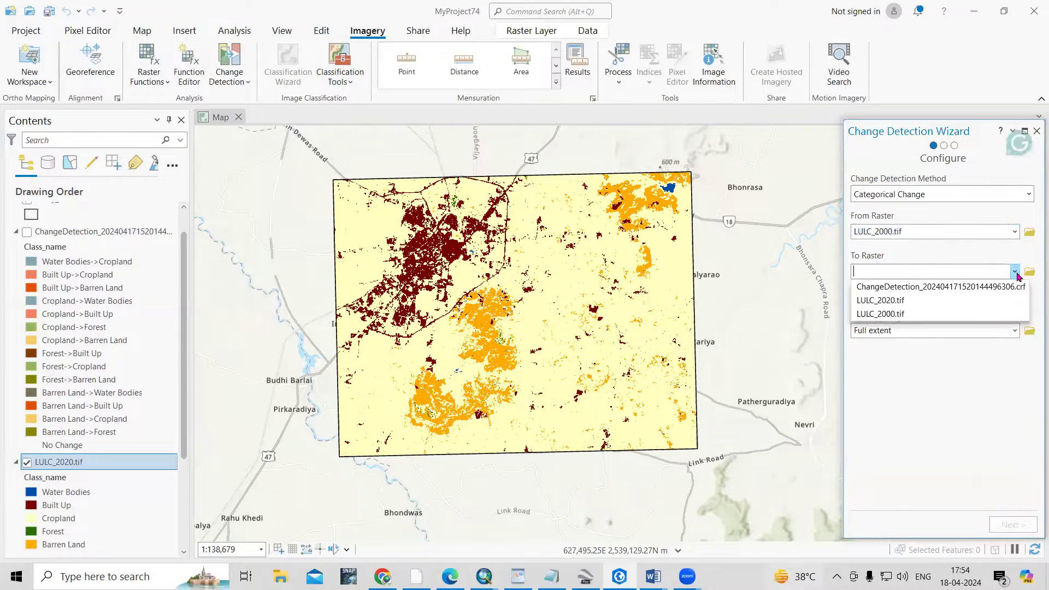
pyautogui.click(921, 302)
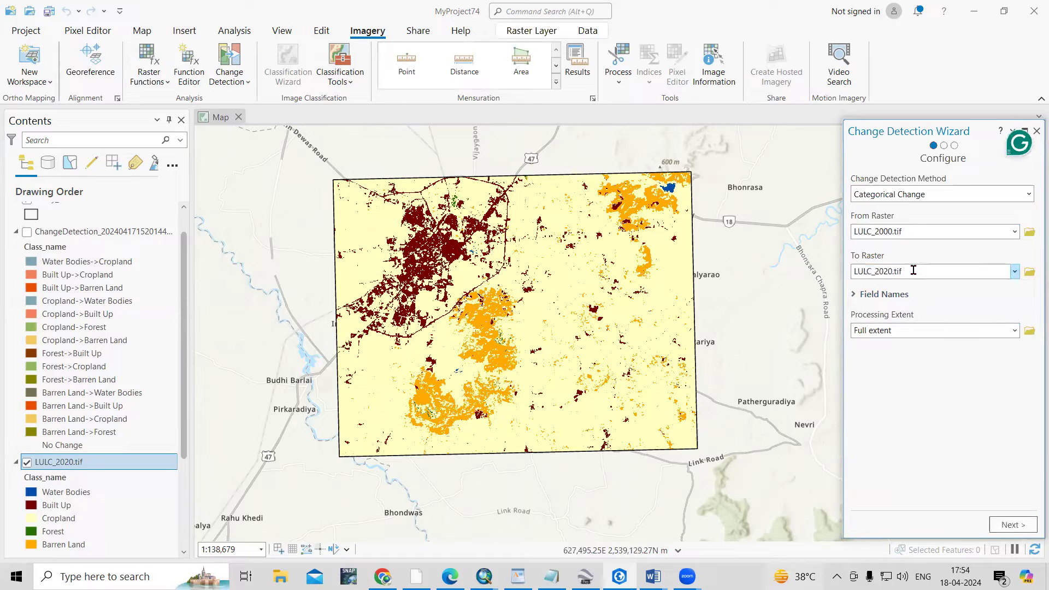
pyautogui.doubleClick(913, 270)
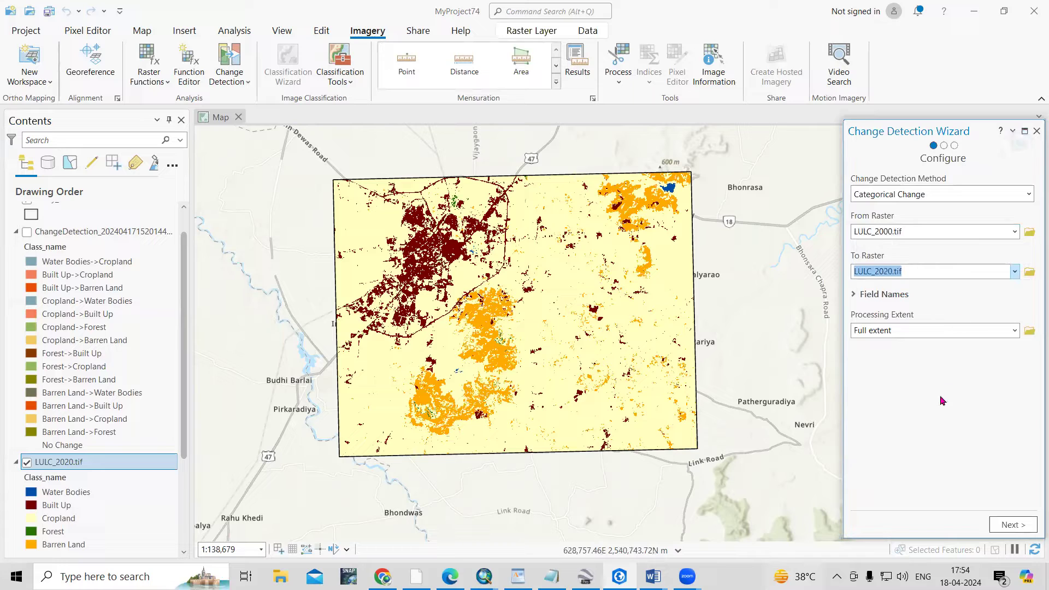
pyautogui.scroll(-4, 88, 432)
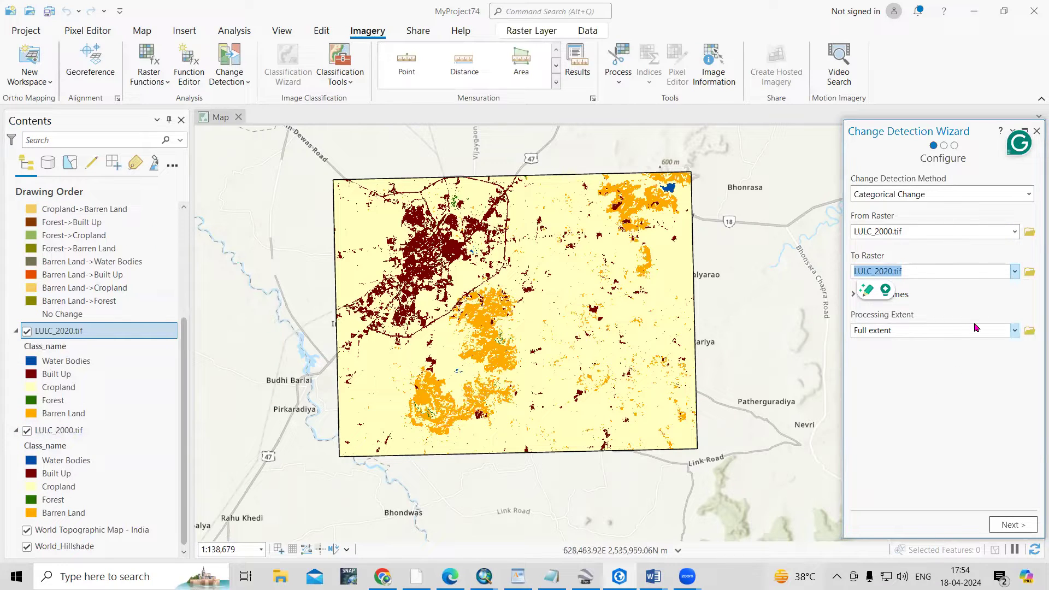
pyautogui.click(1014, 331)
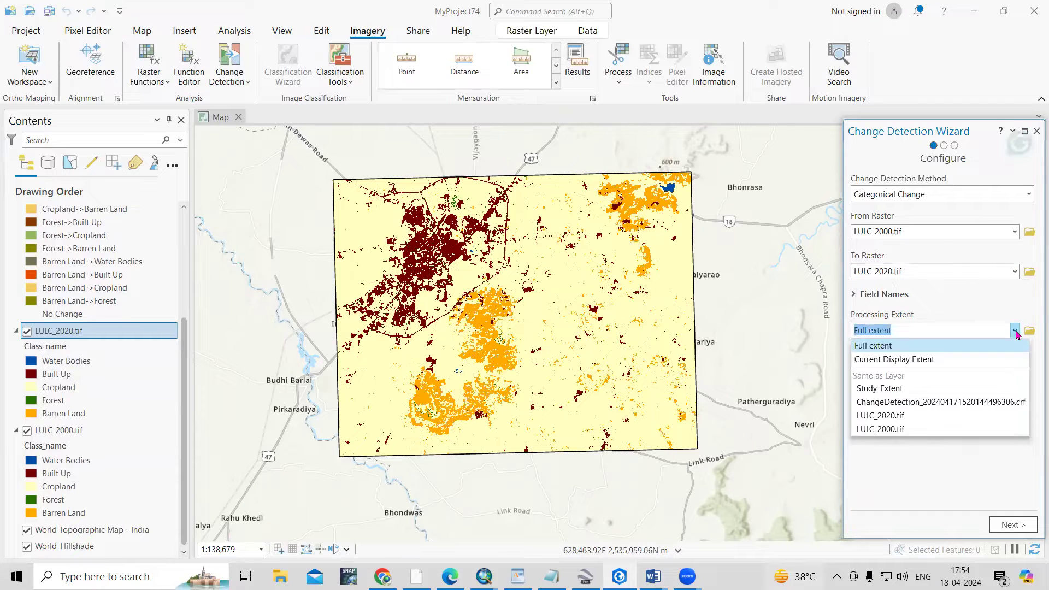
pyautogui.click(906, 350)
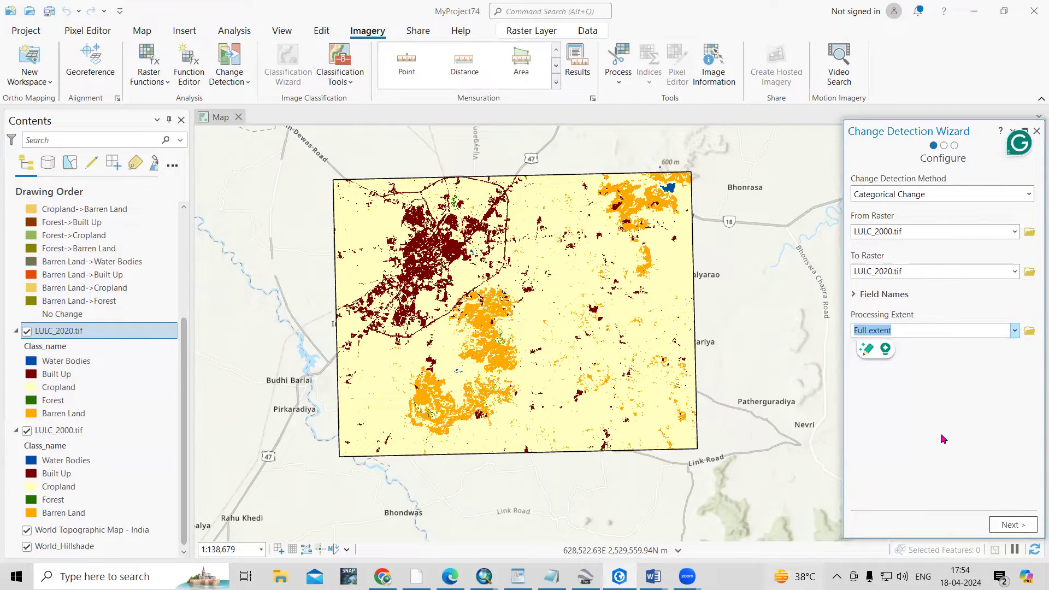
pyautogui.click(1012, 526)
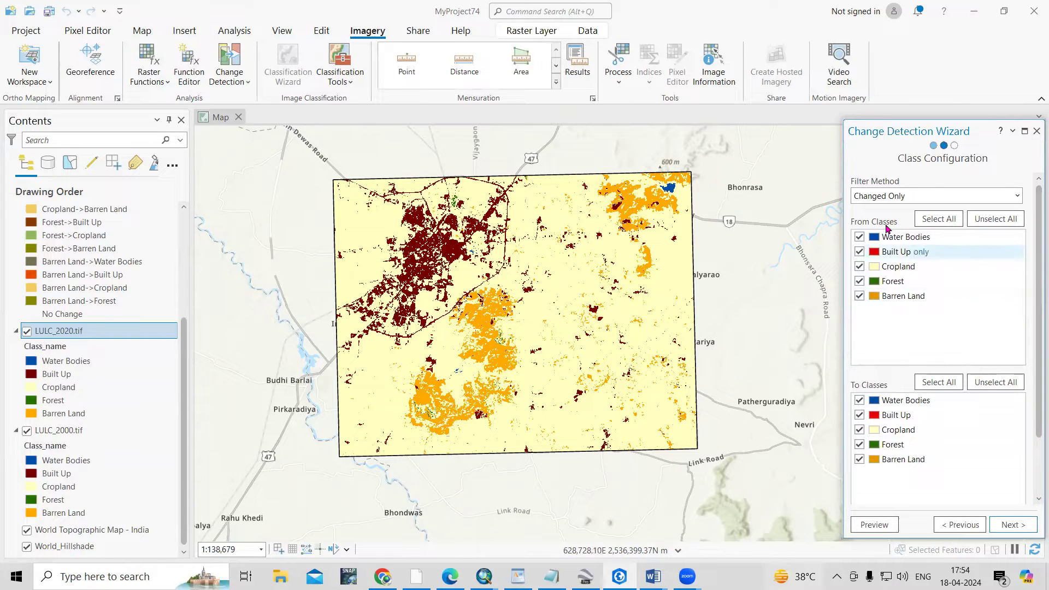
# Accept all classes, verify the output ChangeDetection_202404181754363804054.crf, and run the detection.
pyautogui.click(1008, 525)
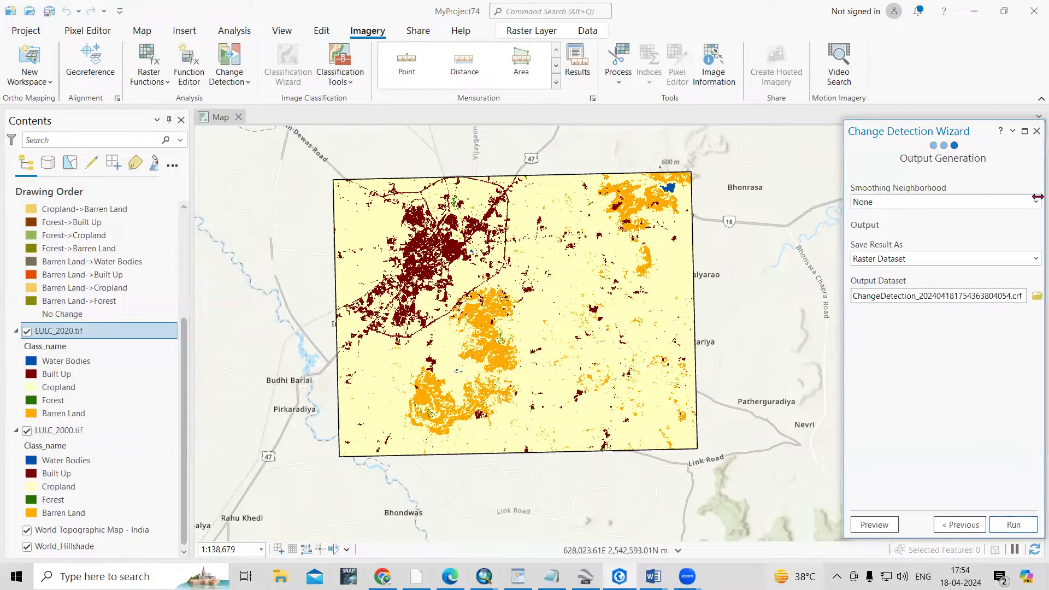
pyautogui.click(932, 300)
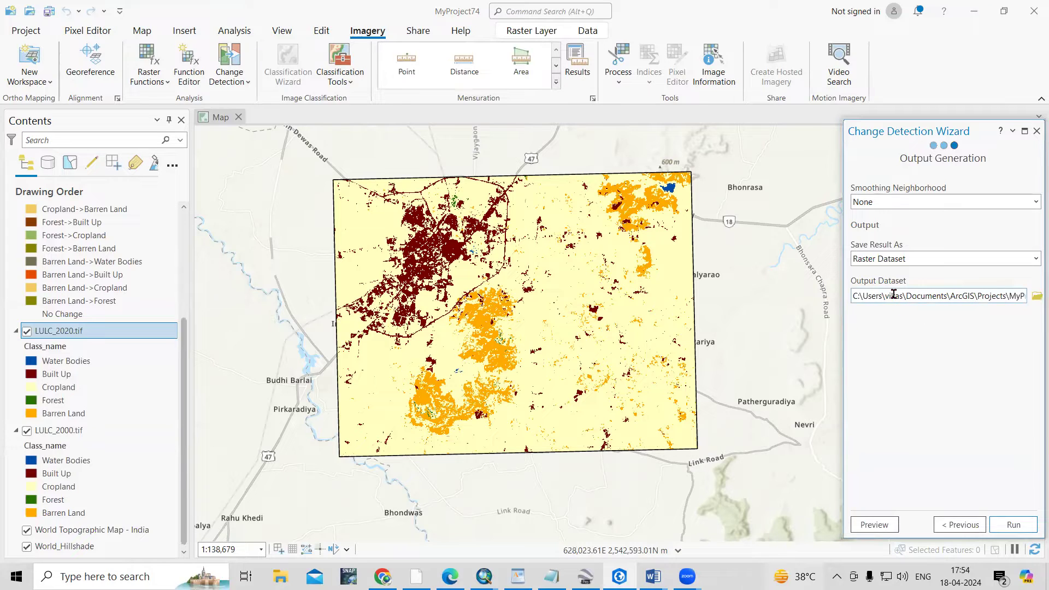
pyautogui.tripleClick(857, 296)
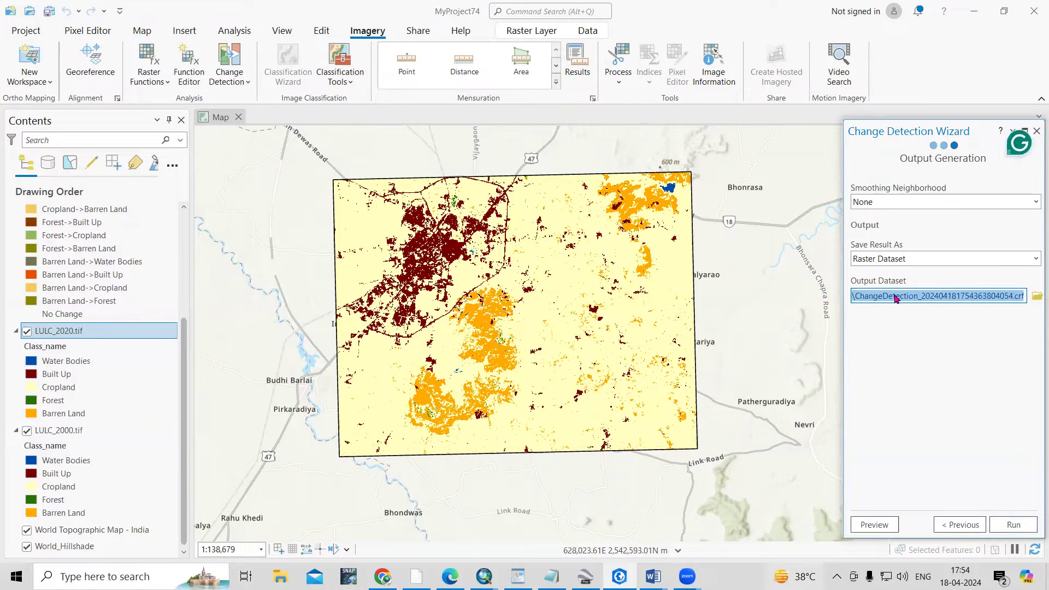
pyautogui.click(857, 295)
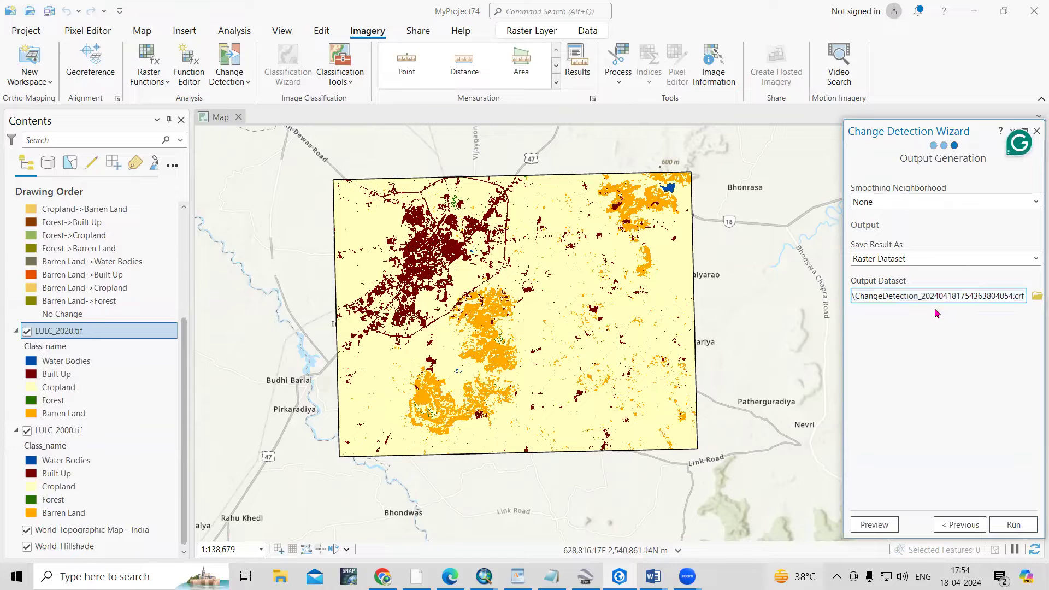
pyautogui.click(1015, 526)
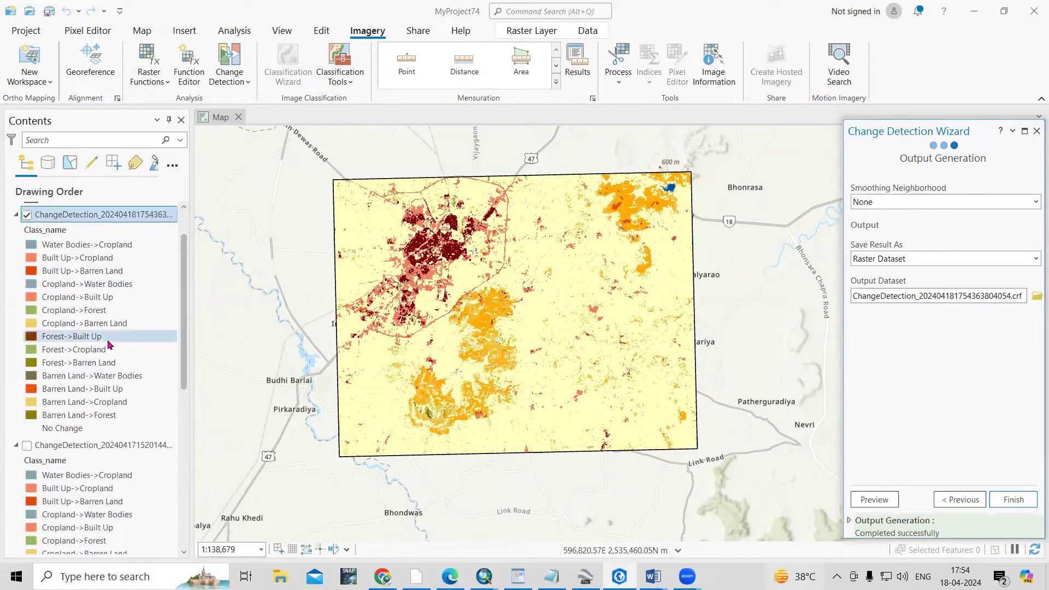
# Hide the newly generated ChangeDetection layer.
pyautogui.scroll(-3, 101, 421)
pyautogui.scroll(3, 95, 328)
pyautogui.scroll(-3, 47, 401)
pyautogui.scroll(3, 49, 306)
pyautogui.click(26, 260)
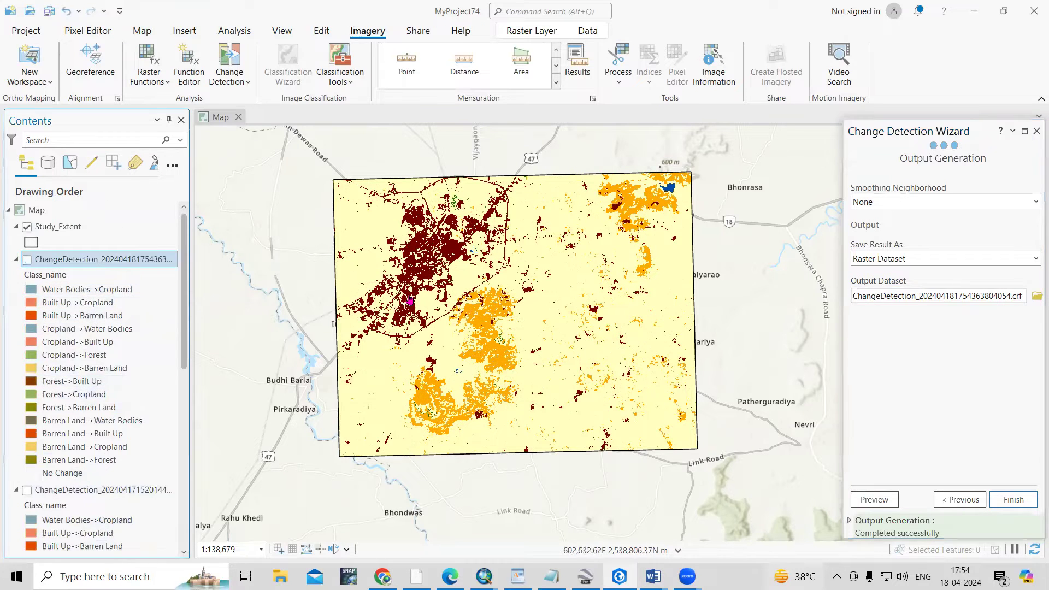
# Hide LULC_2020.tif to view the 2000 land cover, then show it again.
pyautogui.scroll(-2, 77, 452)
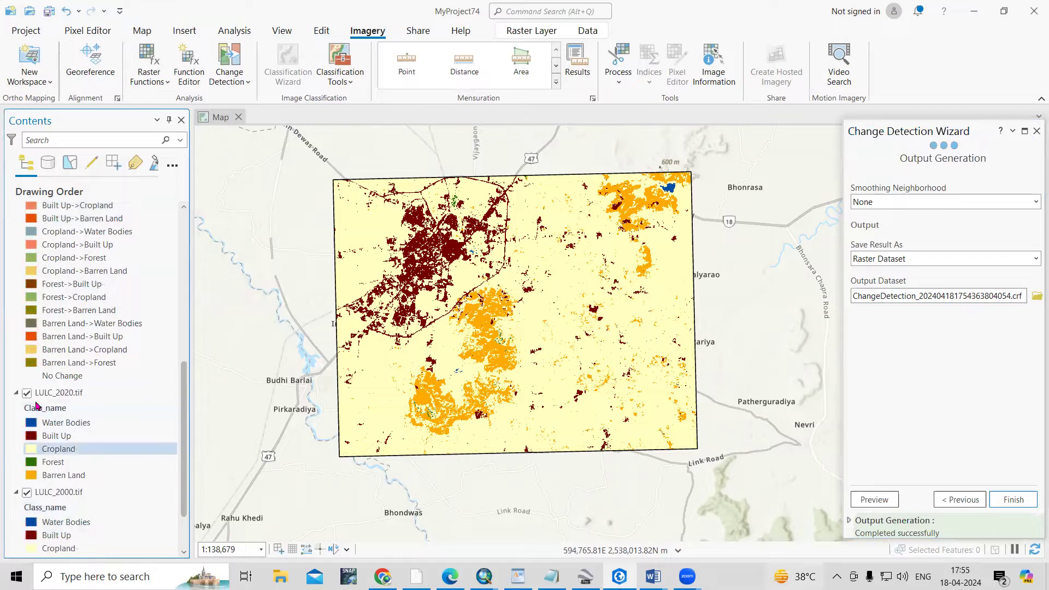
pyautogui.click(27, 392)
pyautogui.scroll(-2, 64, 459)
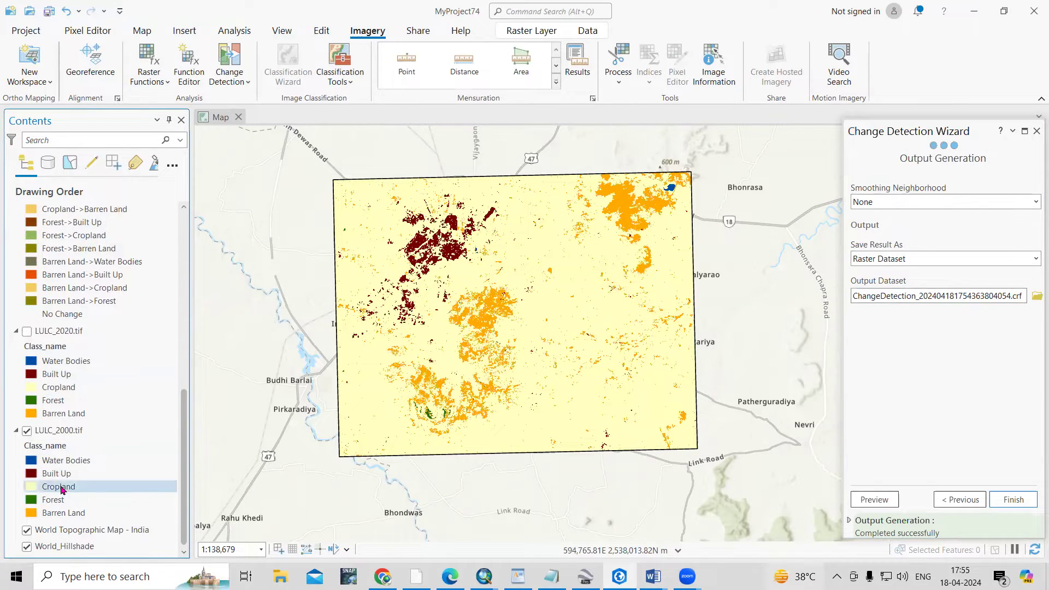
pyautogui.scroll(2, 331, 306)
pyautogui.scroll(3, 521, 294)
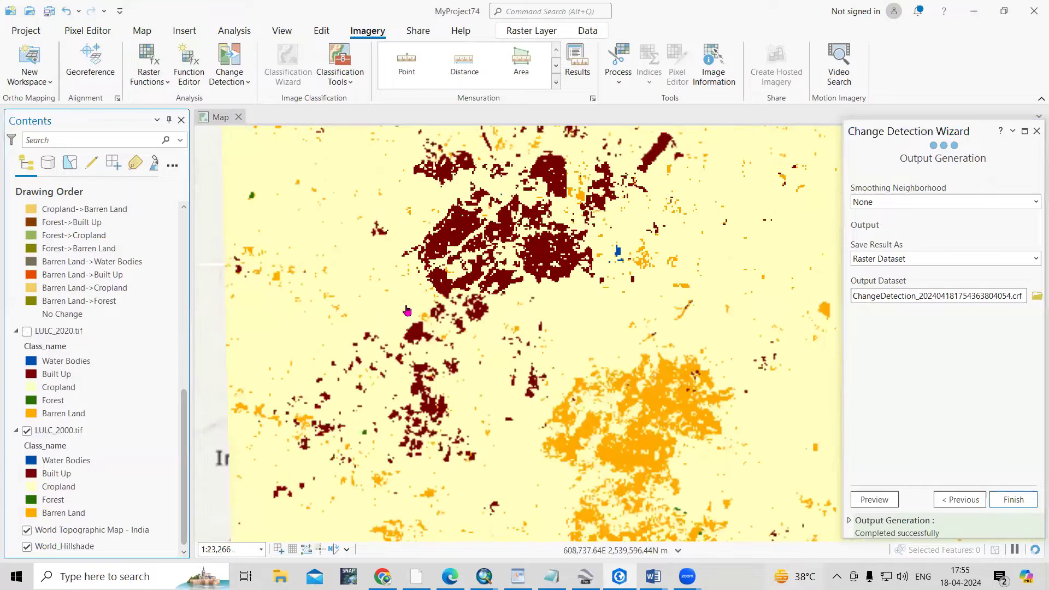
pyautogui.scroll(-2, 394, 296)
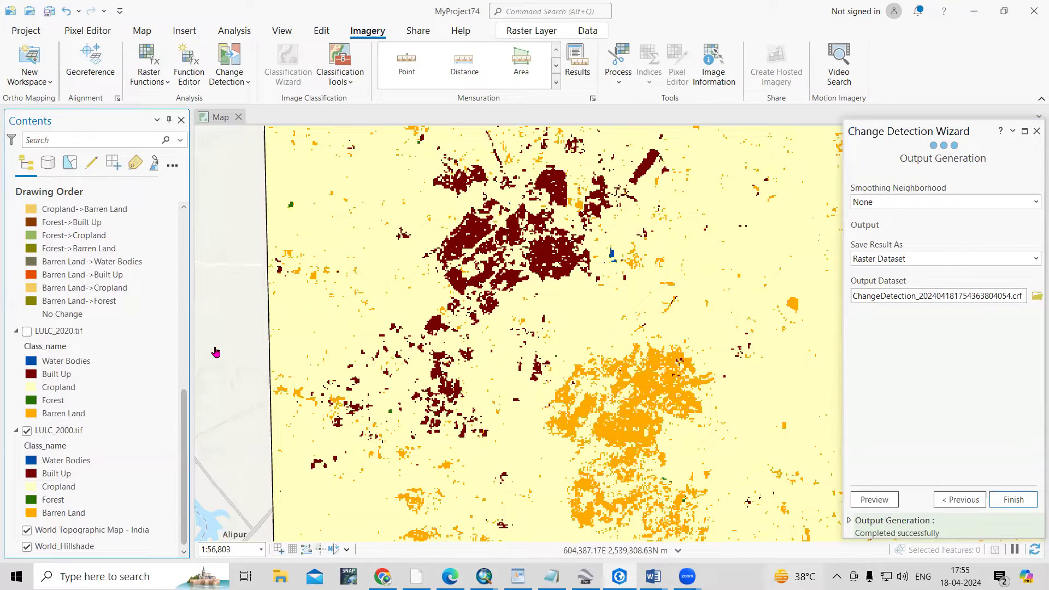
pyautogui.click(27, 331)
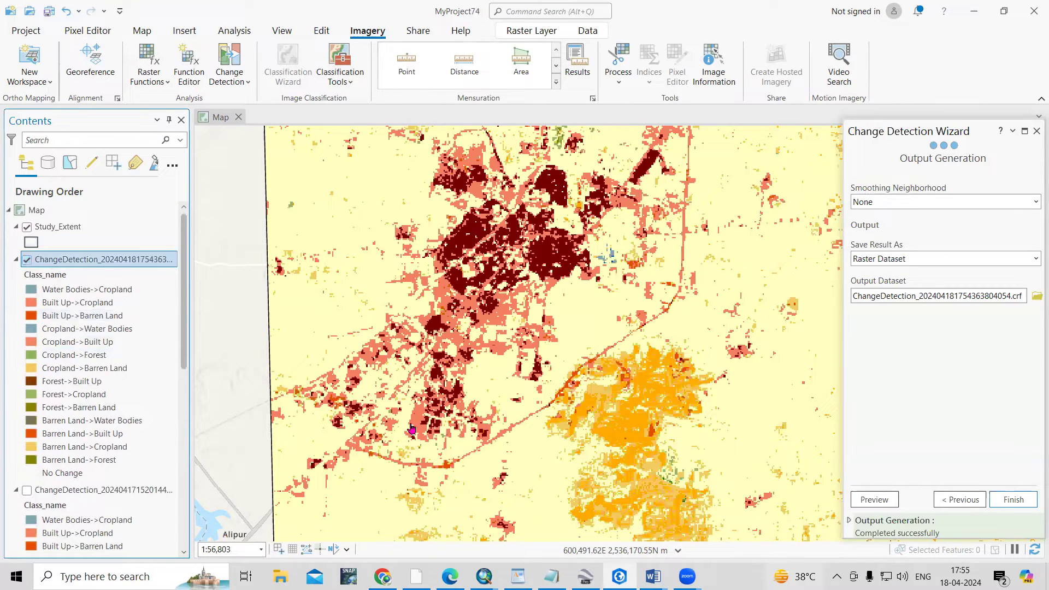
# Highlight the Cropland->Built Up and Forest->Built Up legend classes, then select the change-detection layer.
pyautogui.click(57, 342)
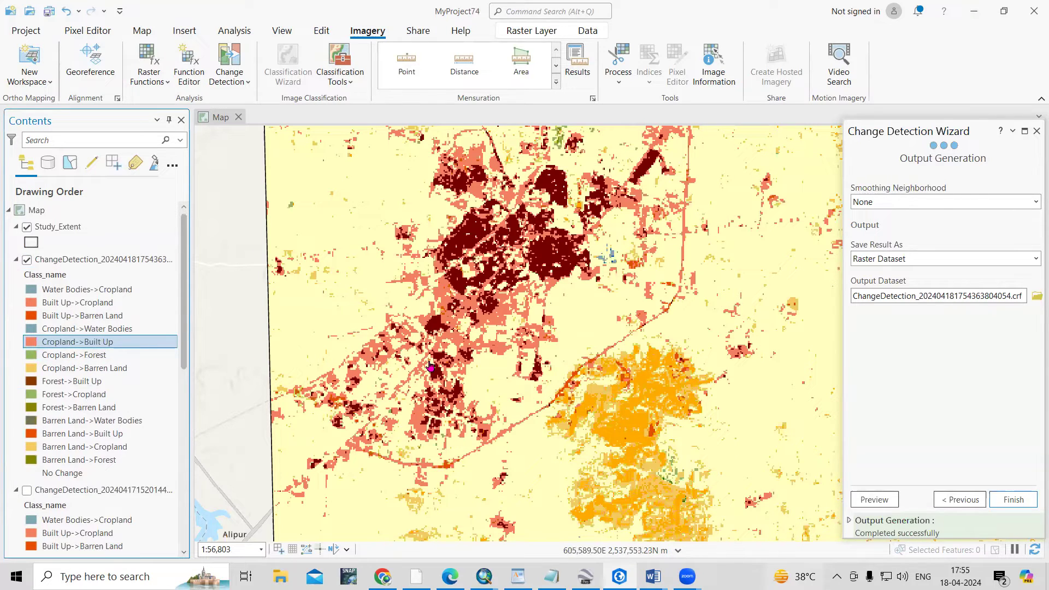
pyautogui.click(68, 384)
pyautogui.scroll(-3, 437, 296)
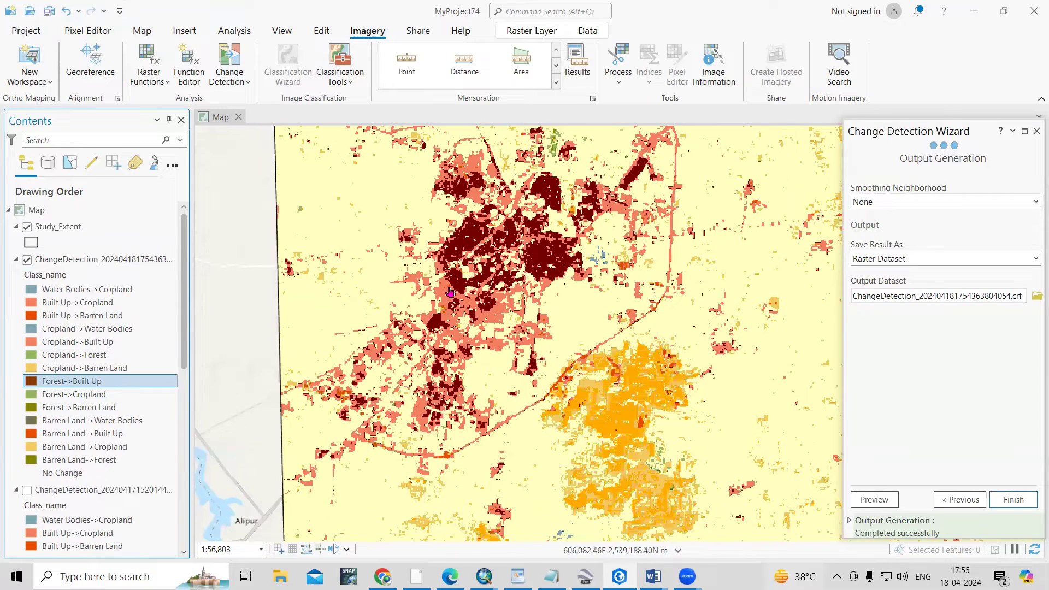
pyautogui.click(74, 262)
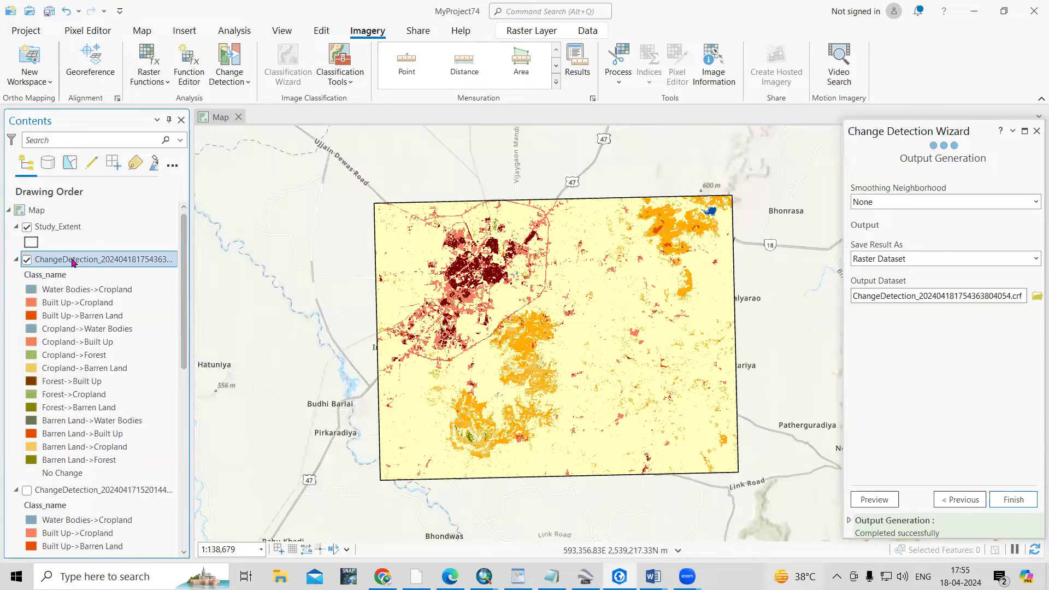
pyautogui.rightClick(74, 262)
pyautogui.click(121, 216)
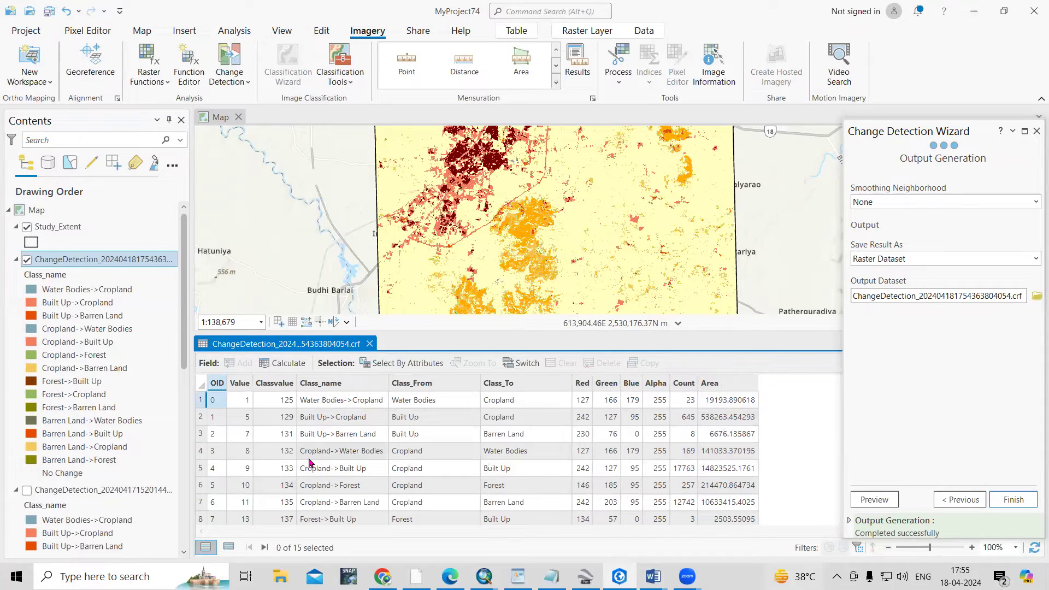
pyautogui.click(309, 437)
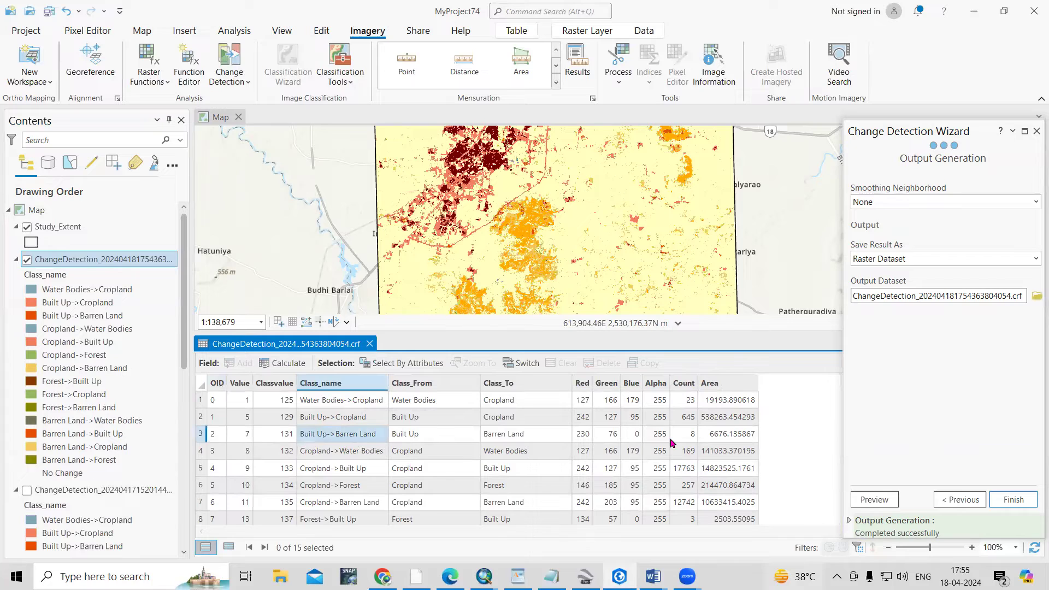
pyautogui.scroll(-3, 338, 467)
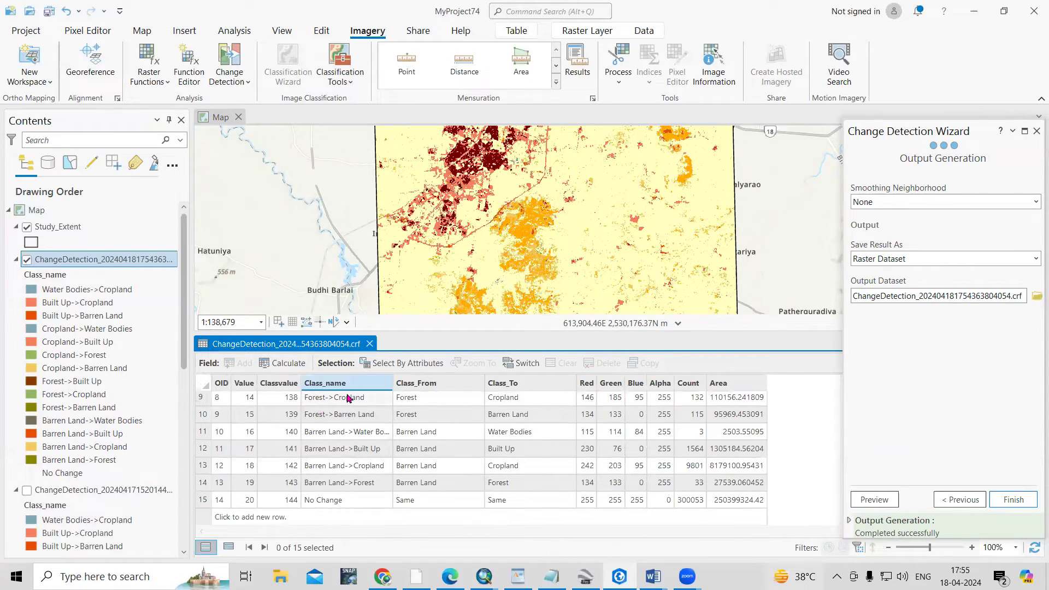
pyautogui.scroll(3, 546, 443)
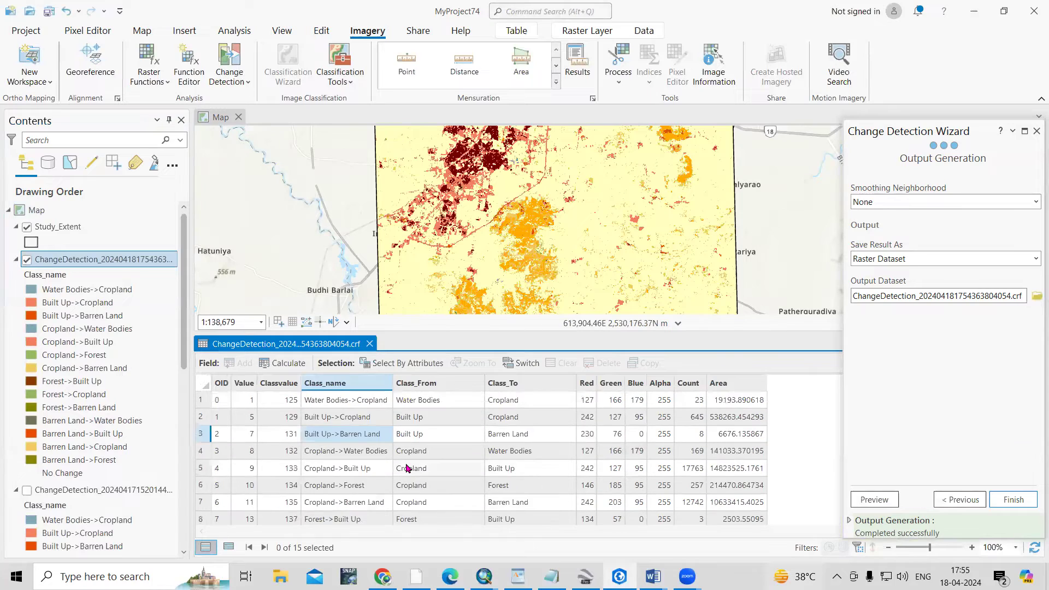
pyautogui.scroll(-3, 577, 445)
pyautogui.scroll(3, 455, 457)
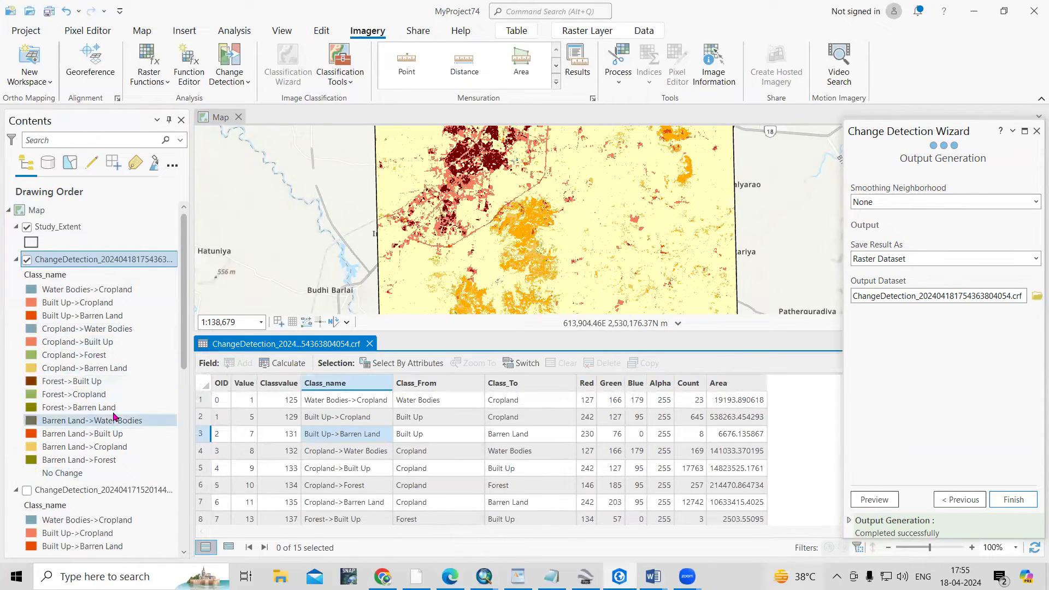
pyautogui.click(369, 344)
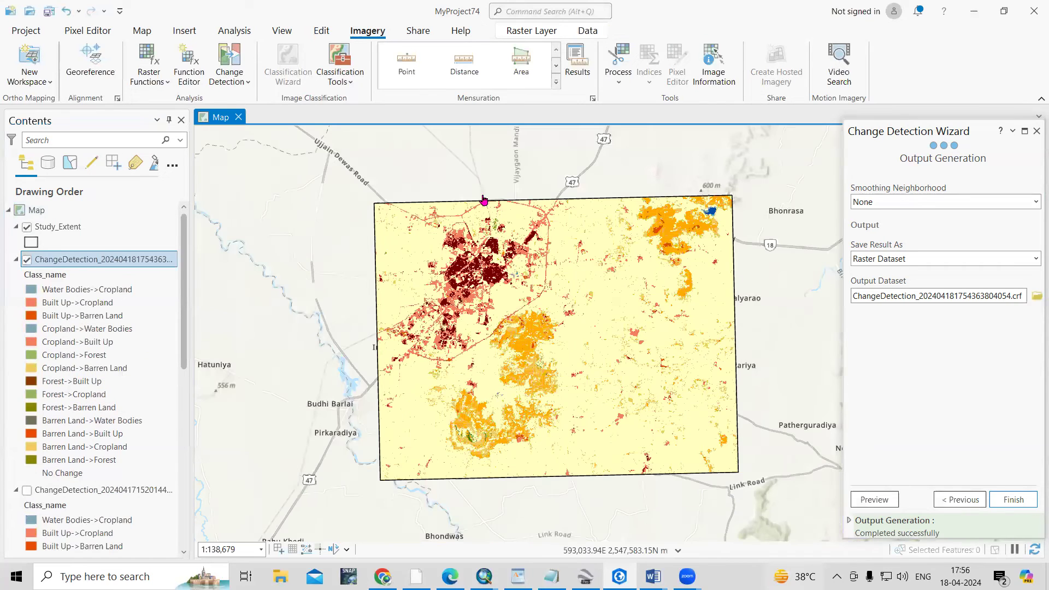